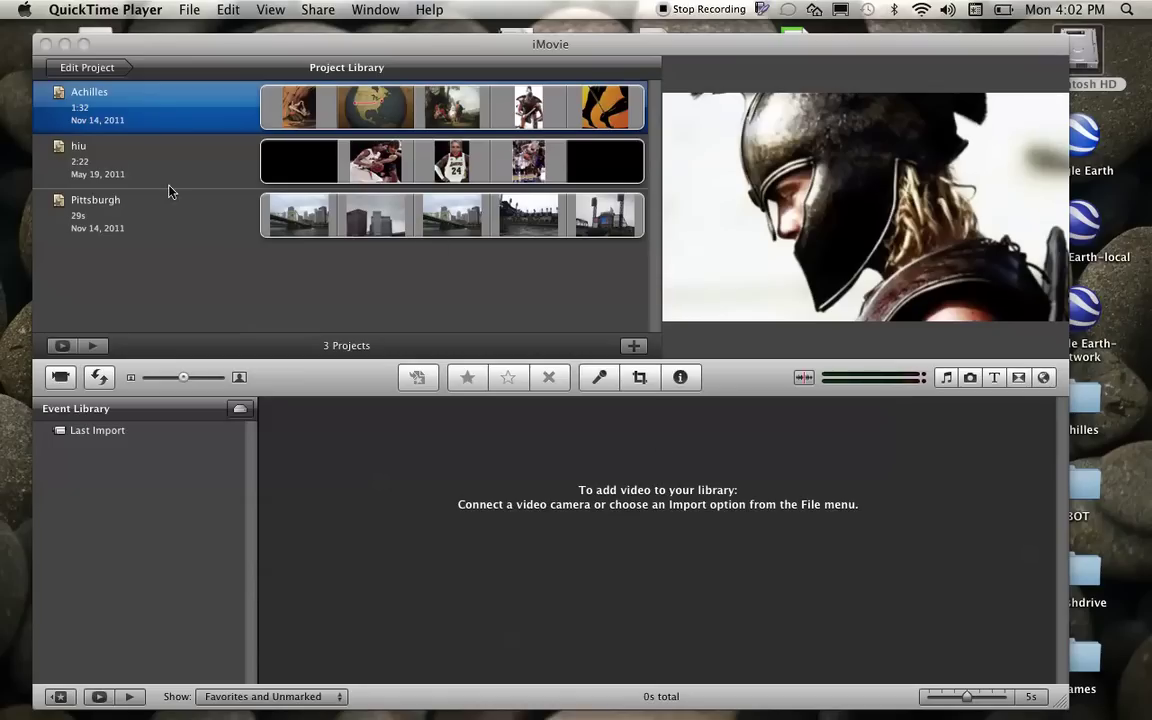
- Open the Achilles project, a 1:32 sequence of stills and clips
{"action": "left_click", "coordinate": [95, 101]}
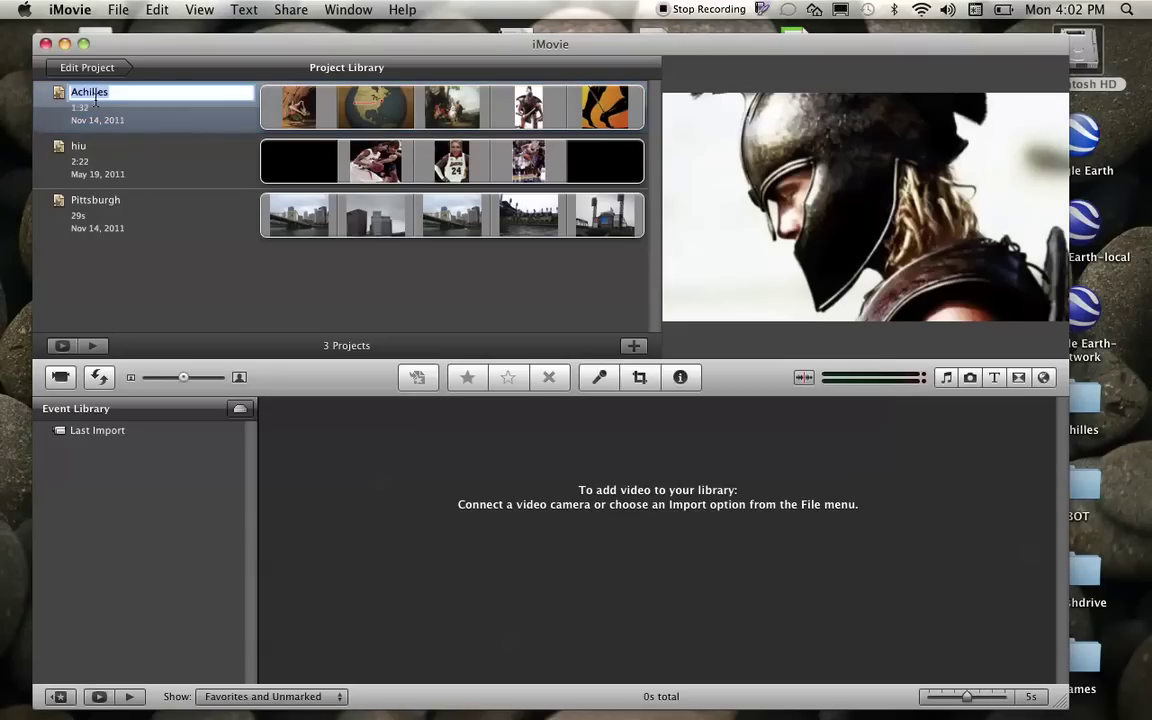
{"action": "left_click", "coordinate": [122, 120]}
{"action": "double_click", "coordinate": [117, 120]}
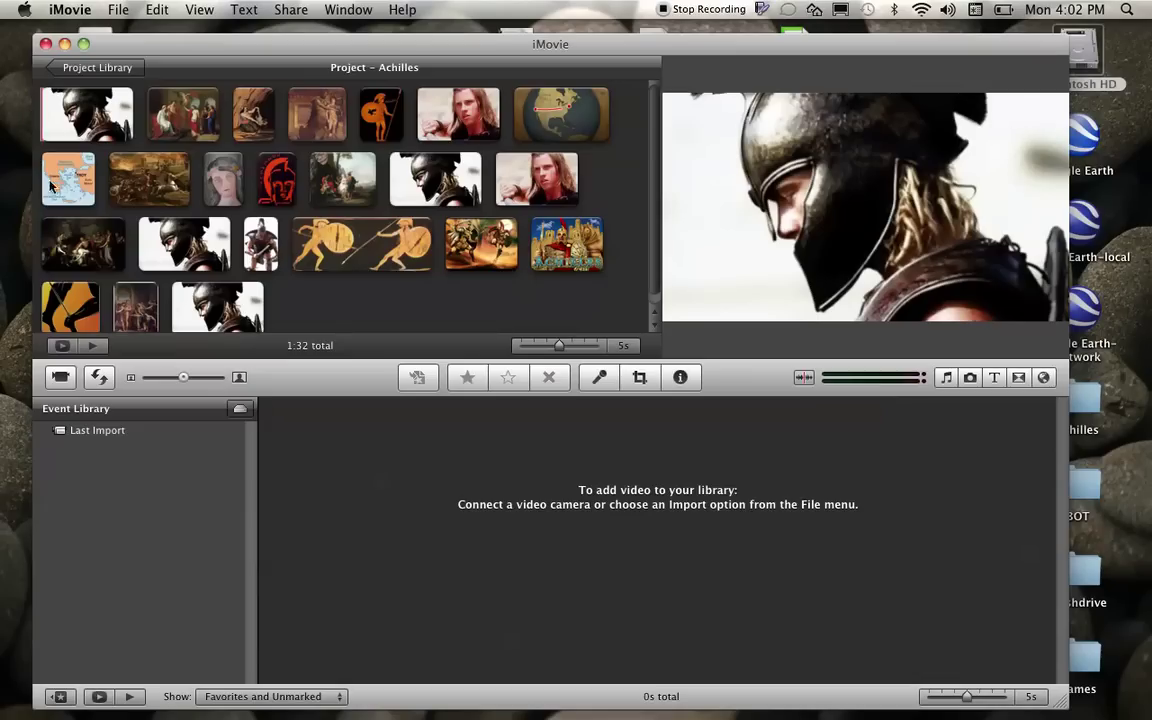
{"action": "left_click", "coordinate": [72, 244]}
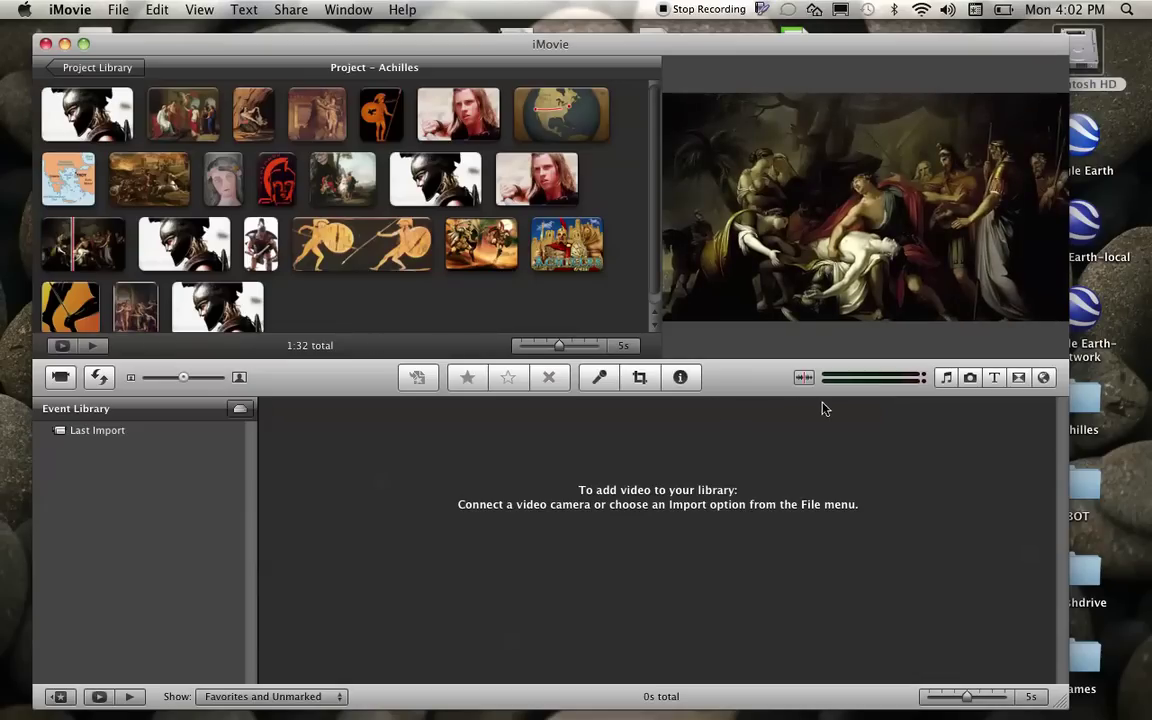
- Show the Titles browser and scroll through the available title styles
{"action": "left_click", "coordinate": [994, 380]}
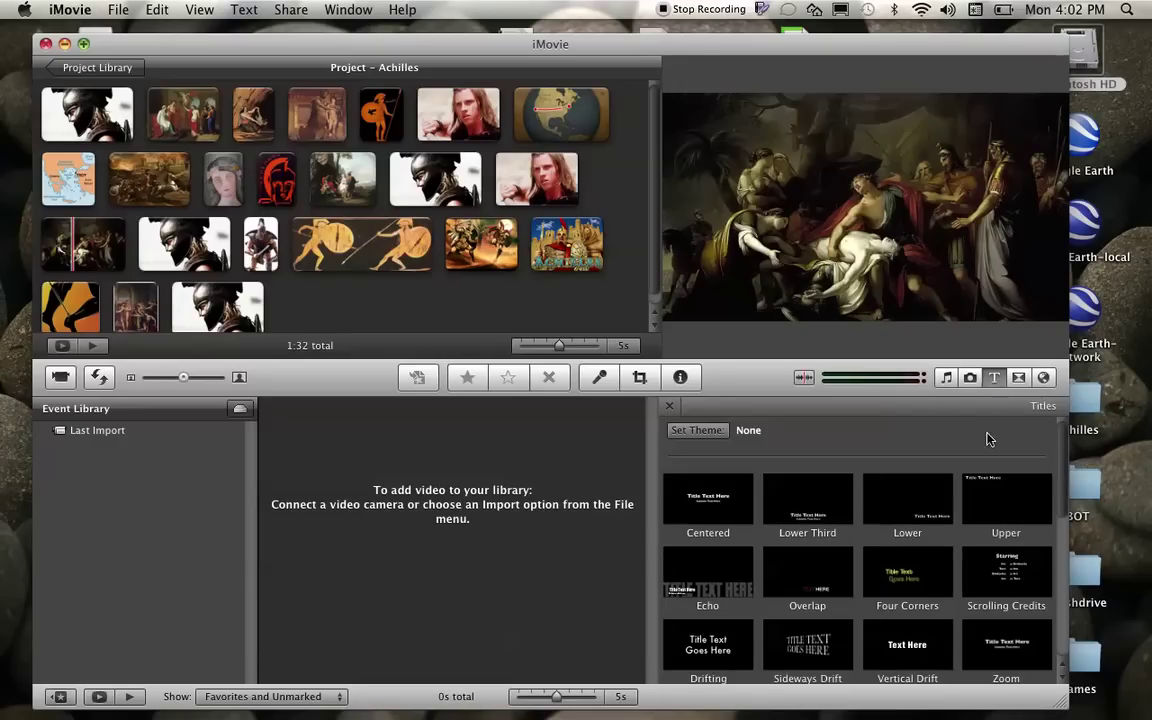
{"action": "left_click_drag", "start_coordinate": [1066, 447], "coordinate": [1052, 587]}
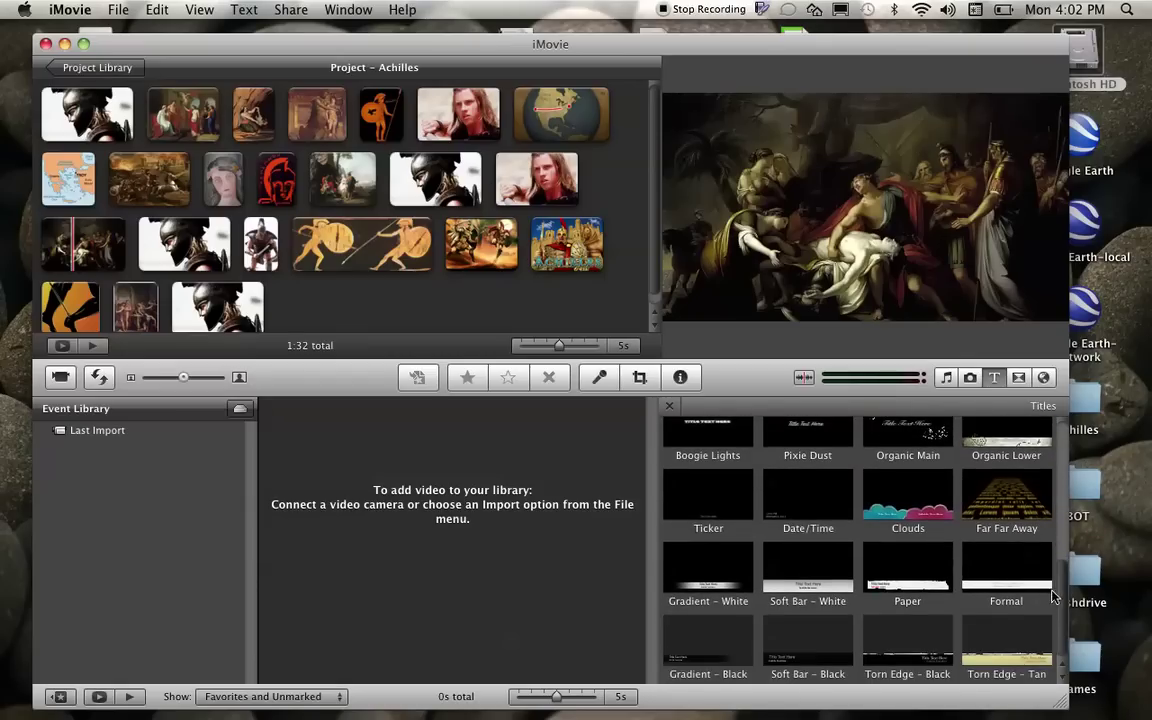
{"action": "scroll", "coordinate": [946, 530], "scroll_direction": "up", "scroll_amount": 10}
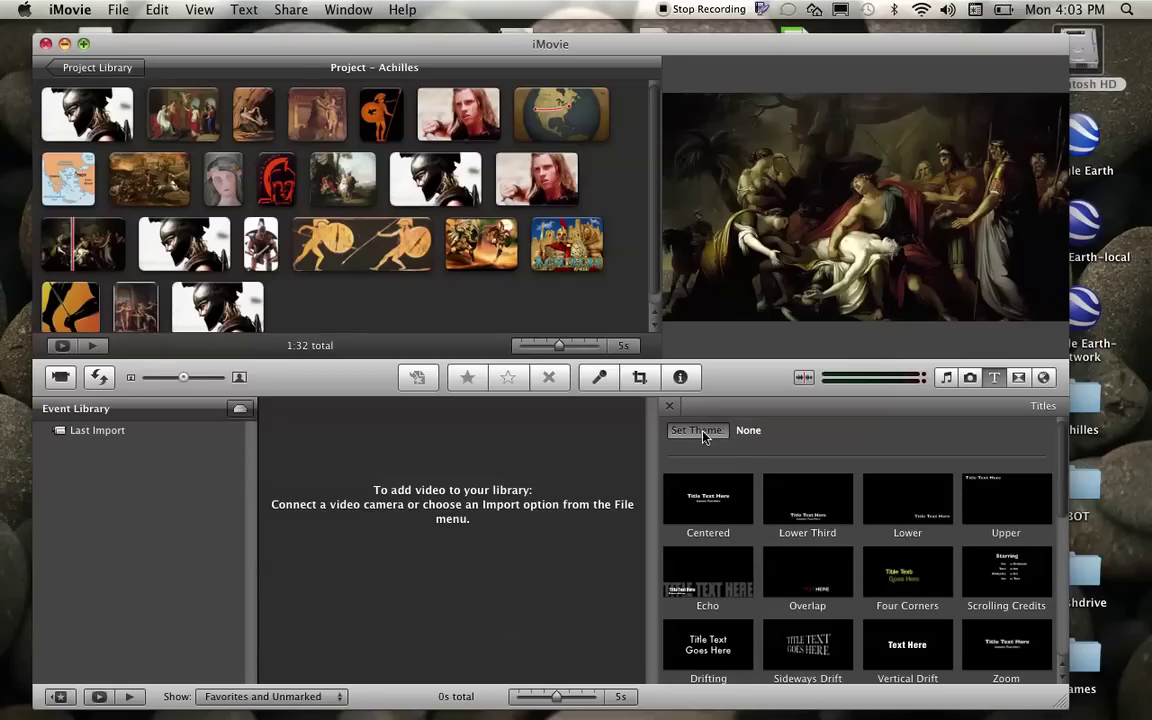
{"action": "left_click", "coordinate": [704, 437]}
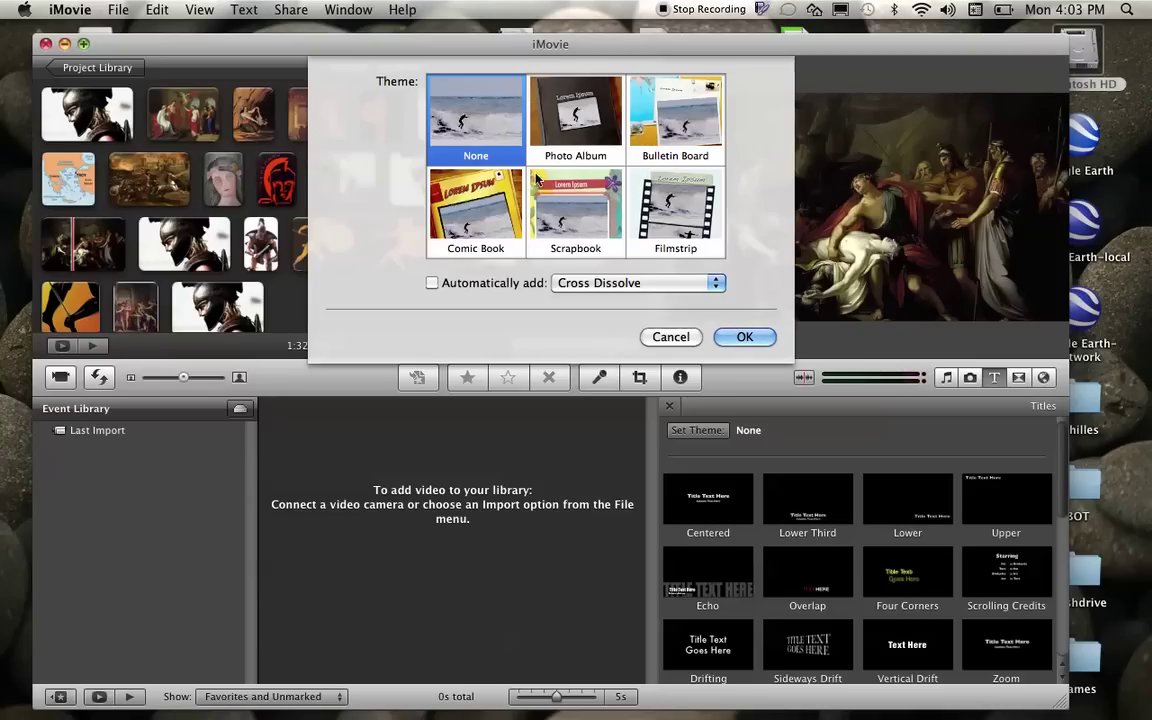
{"action": "left_click", "coordinate": [671, 338]}
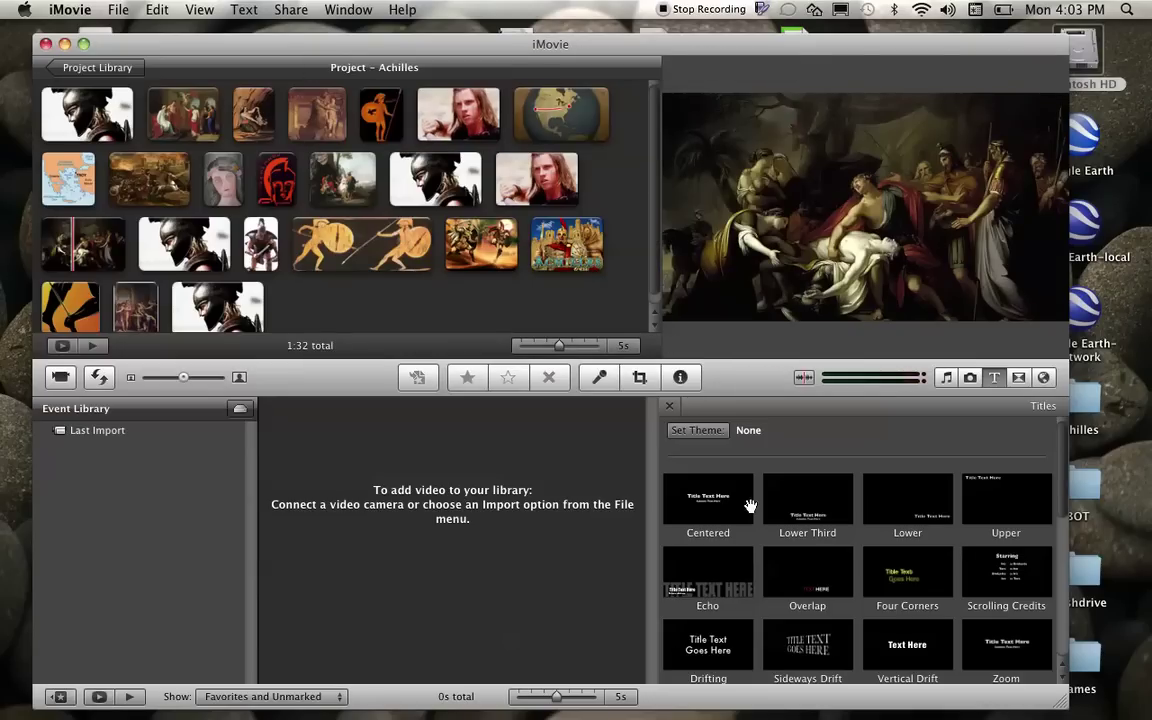
{"action": "scroll", "coordinate": [1062, 497], "scroll_direction": "down", "scroll_amount": 2}
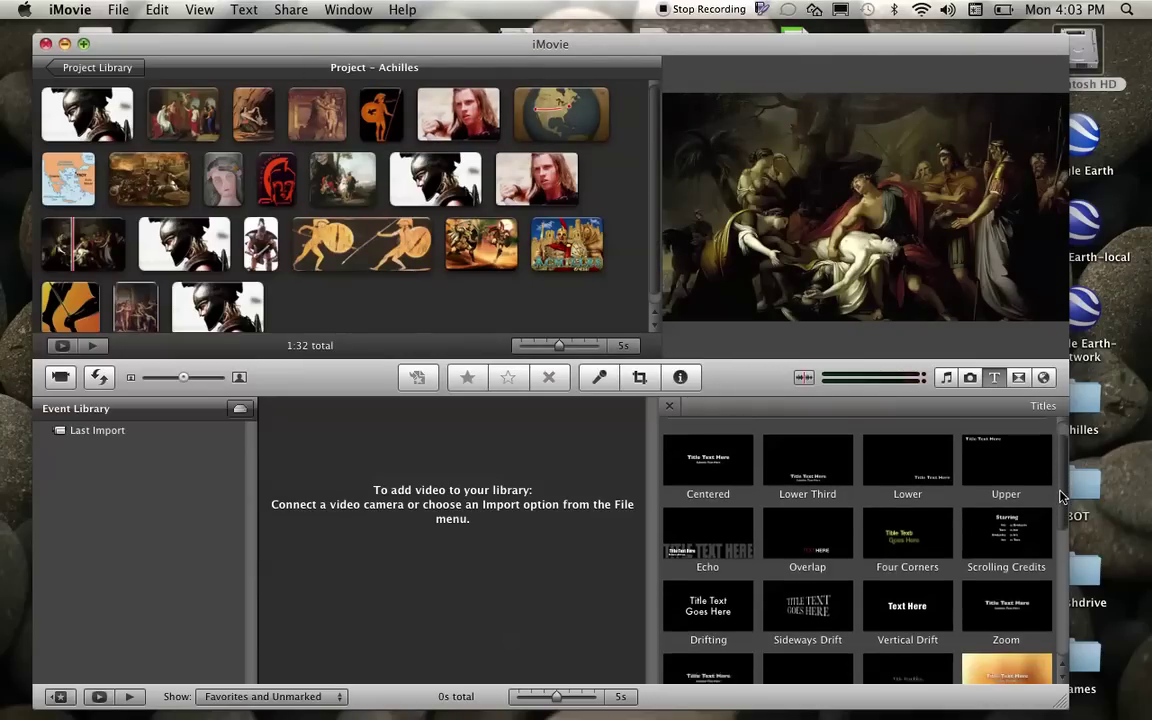
{"action": "scroll", "coordinate": [1062, 497], "scroll_direction": "down", "scroll_amount": 1}
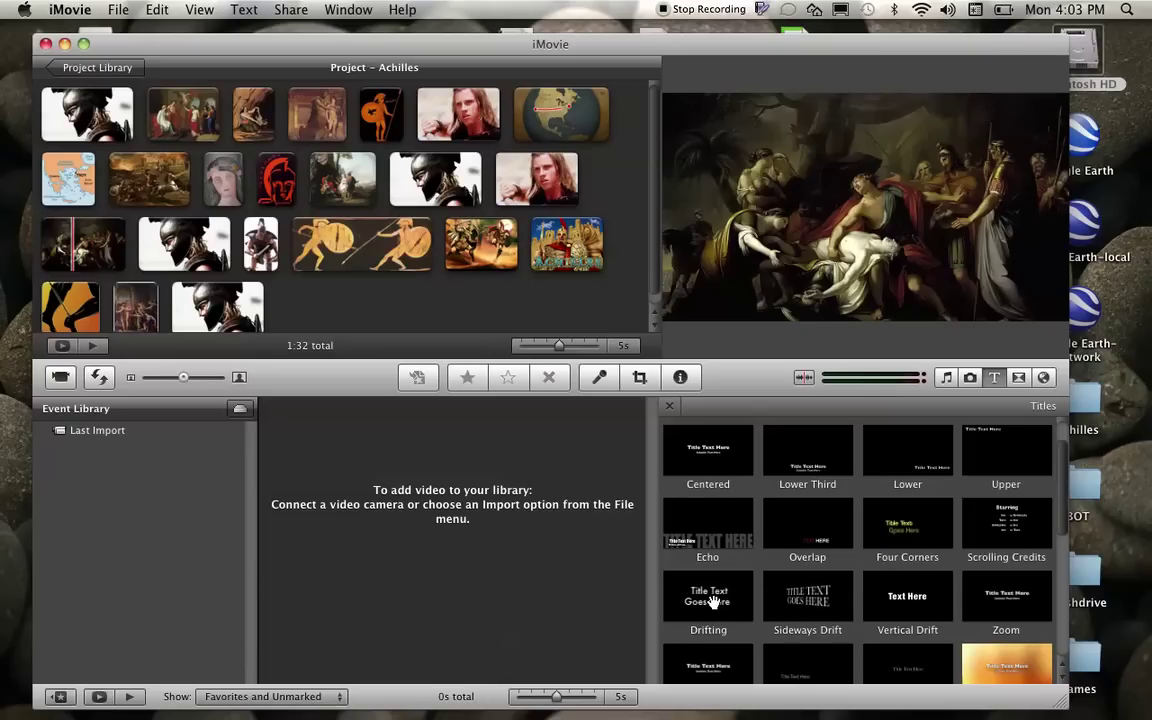
{"action": "scroll", "coordinate": [710, 605], "scroll_direction": "down", "scroll_amount": 2}
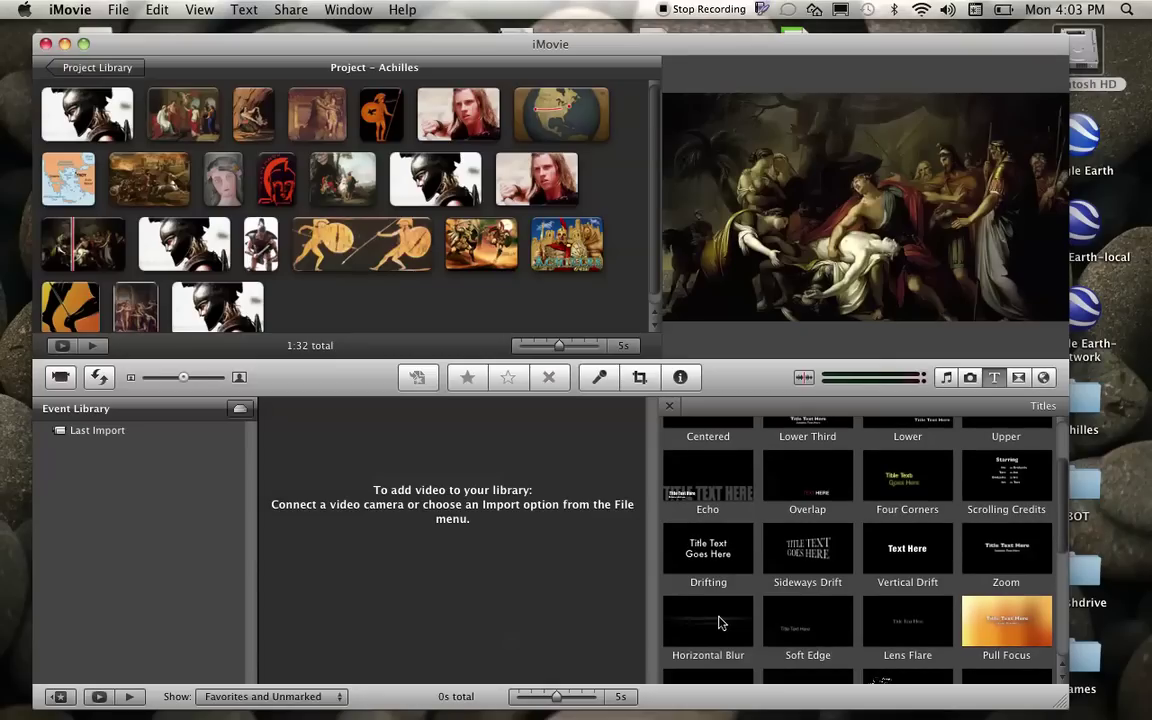
- Put a Horizontal Blur title with the Organic background at the start of Achilles
{"action": "left_click_drag", "start_coordinate": [718, 623], "coordinate": [35, 117]}
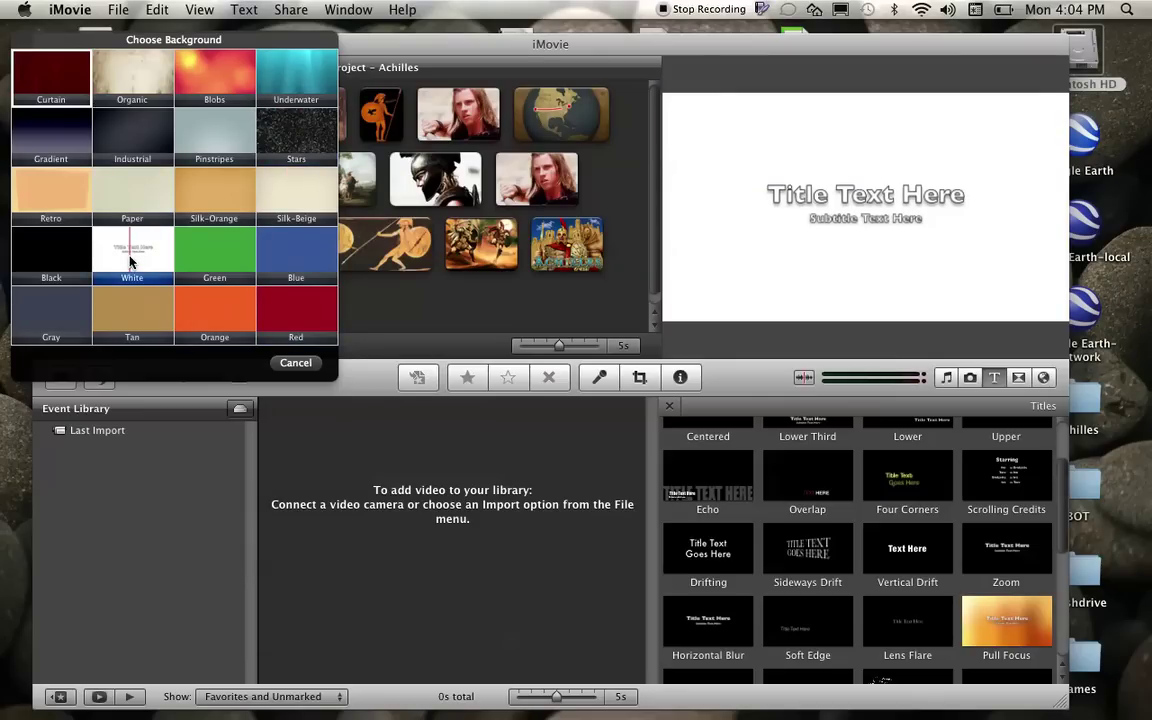
{"action": "left_click", "coordinate": [138, 77]}
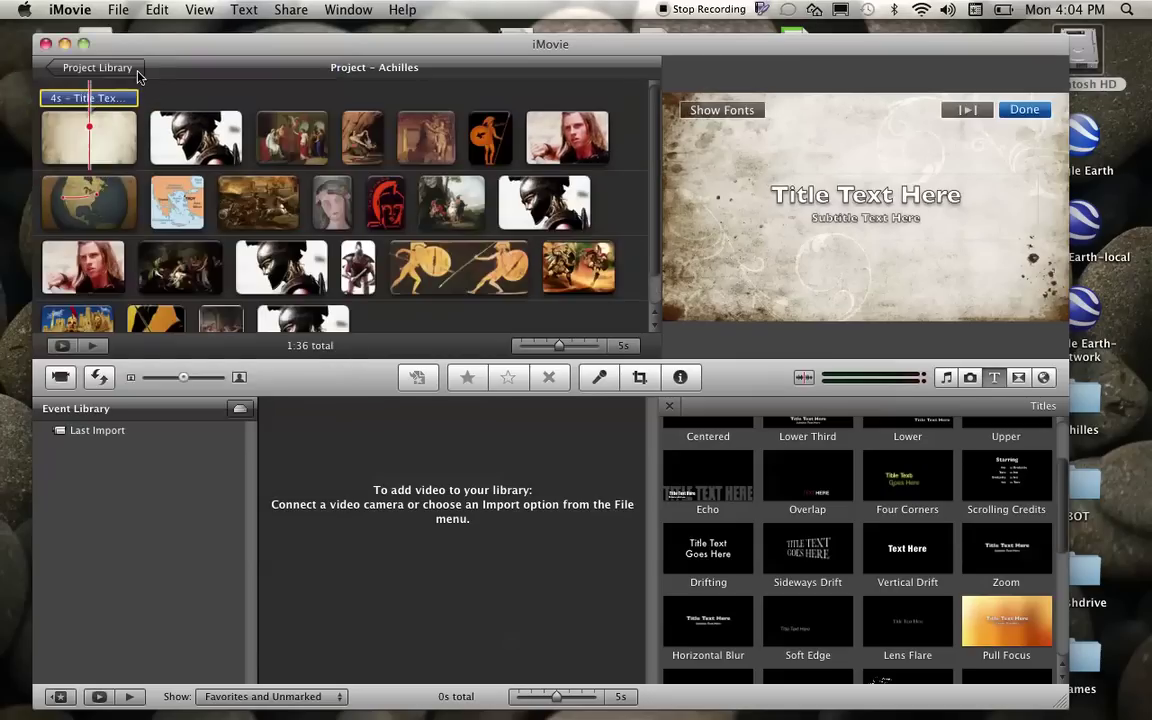
- Replace the title's 'Title Text Here' placeholder with Achilles
{"action": "left_click", "coordinate": [111, 132]}
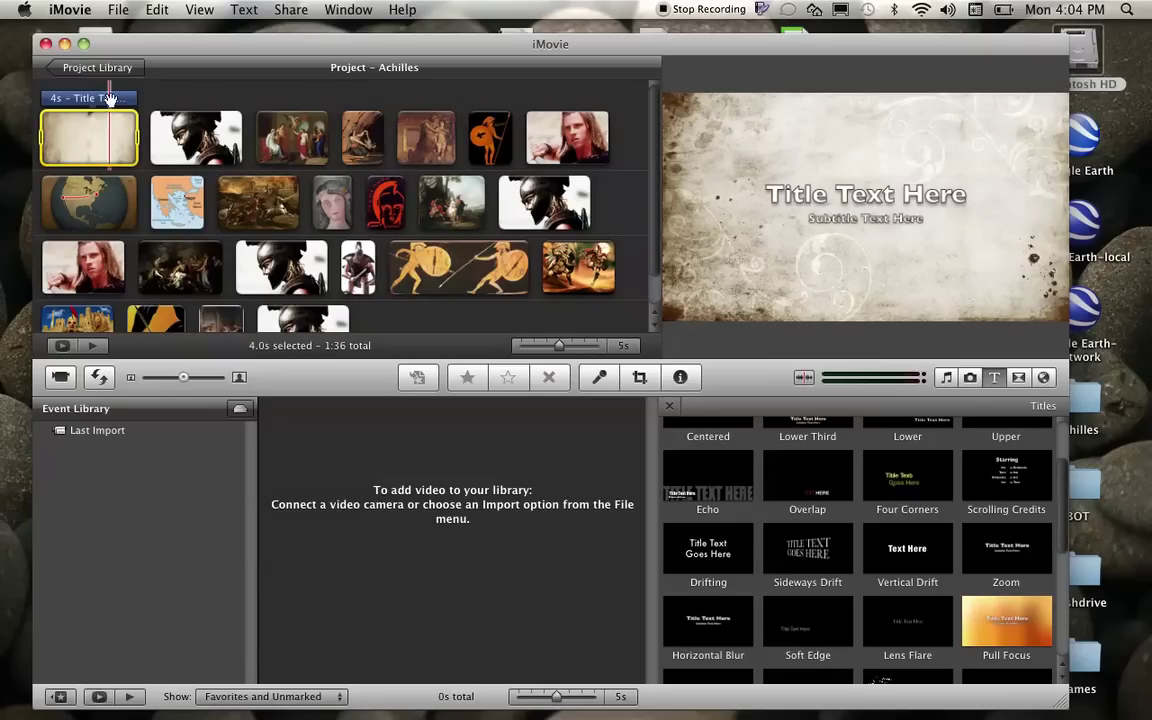
{"action": "left_click", "coordinate": [100, 99]}
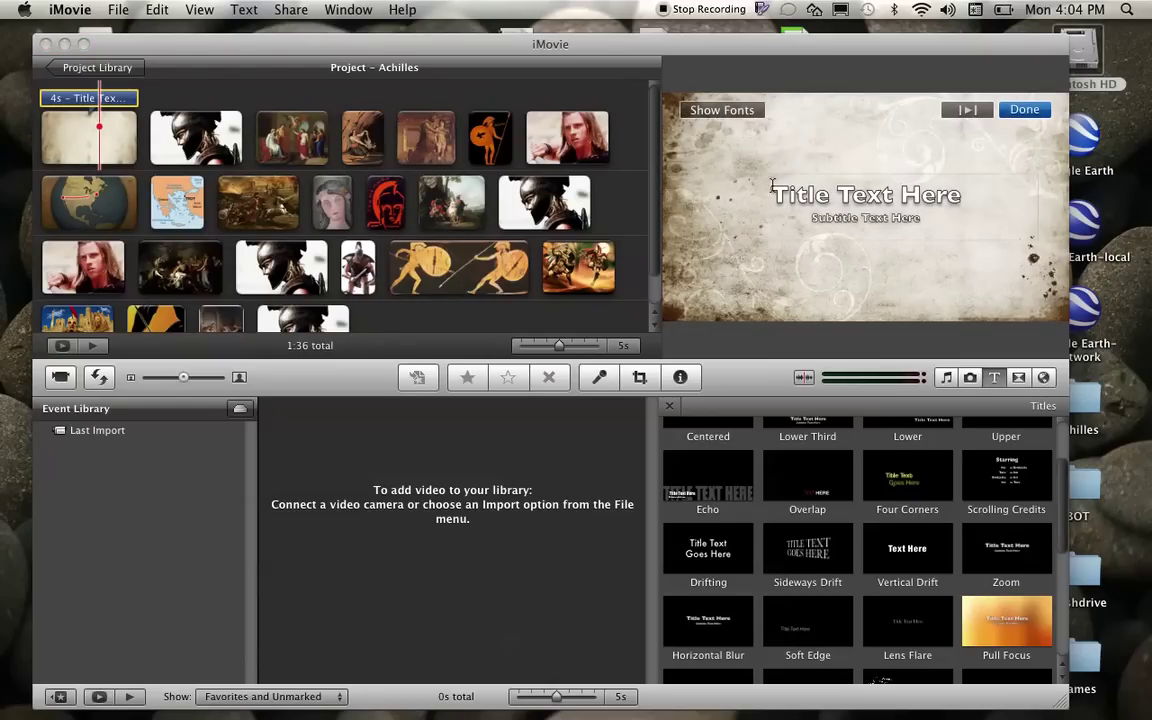
{"action": "left_click", "coordinate": [958, 194]}
{"action": "left_click", "coordinate": [958, 194]}
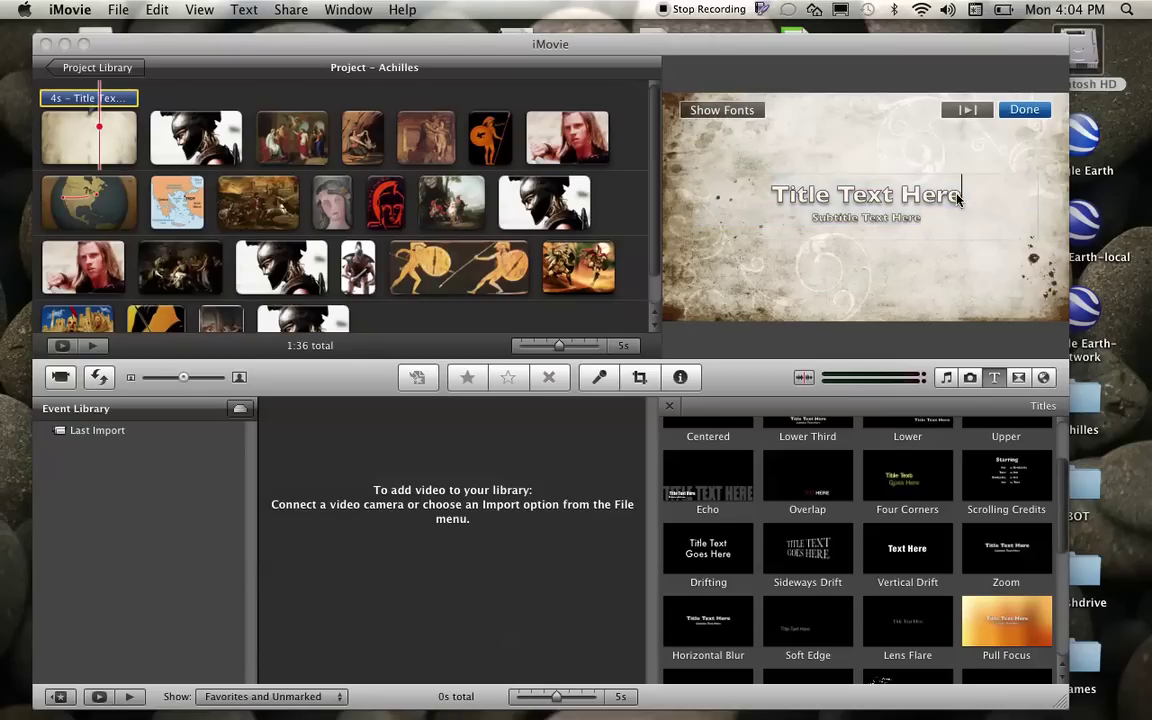
{"action": "key", "text": "BackSpace"}
{"action": "key", "text": "BackSpace"}
{"action": "key", "text": "BackSpace"}
{"action": "key", "text": "BackSpace"}
{"action": "key", "text": "BackSpace"}
{"action": "key", "text": "BackSpace"}
{"action": "key", "text": "BackSpace"}
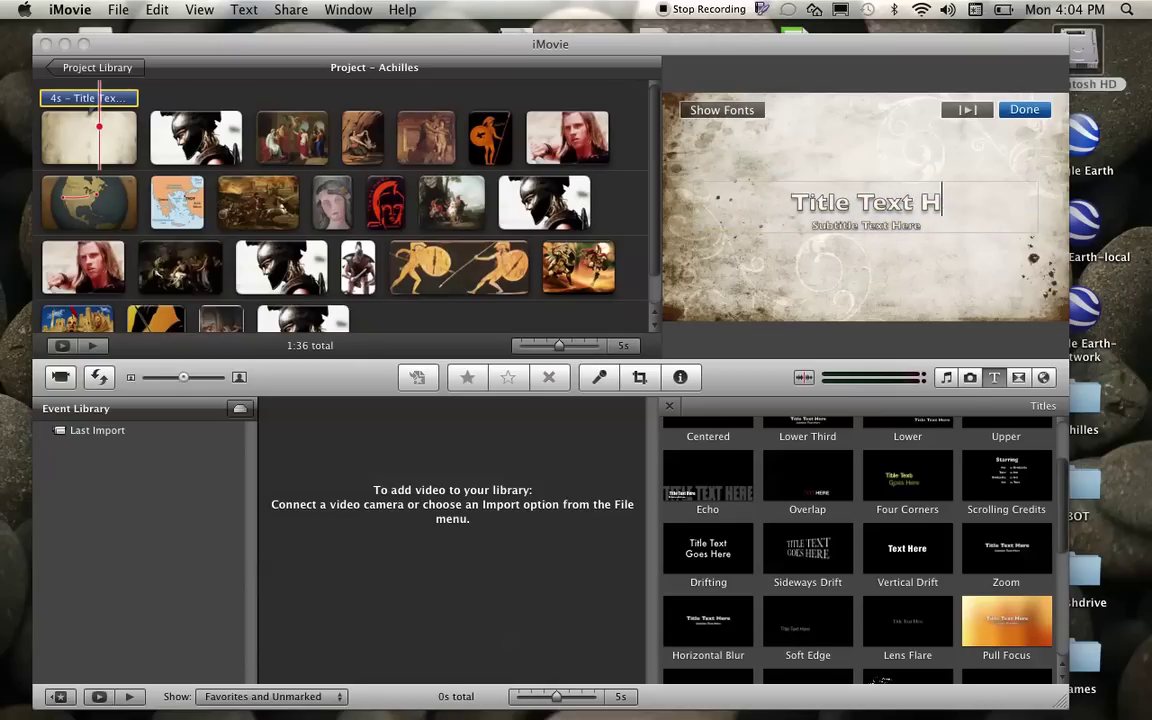
{"action": "key", "text": "BackSpace"}
{"action": "key", "text": "BackSpace"}
{"action": "key", "text": "BackSpace"}
{"action": "key", "text": "BackSpace"}
{"action": "key", "text": "BackSpace"}
{"action": "key", "text": "BackSpace"}
{"action": "key", "text": "BackSpace"}
{"action": "key", "text": "BackSpace"}
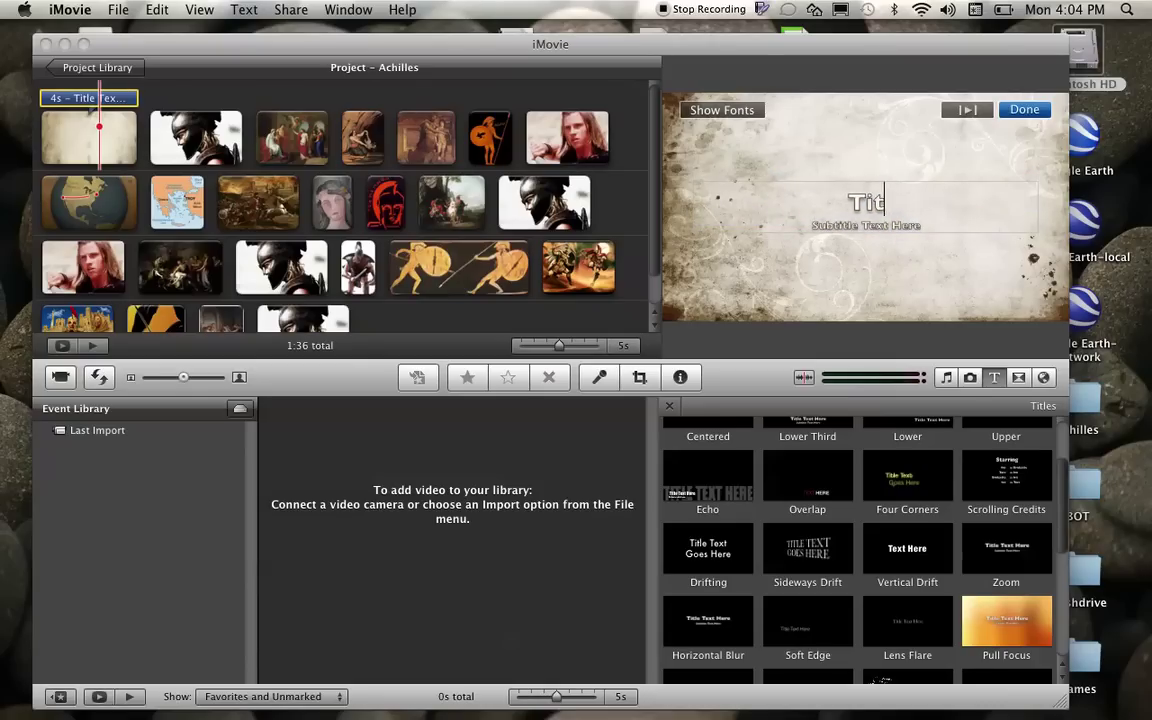
{"action": "type", "text": "Ac"}
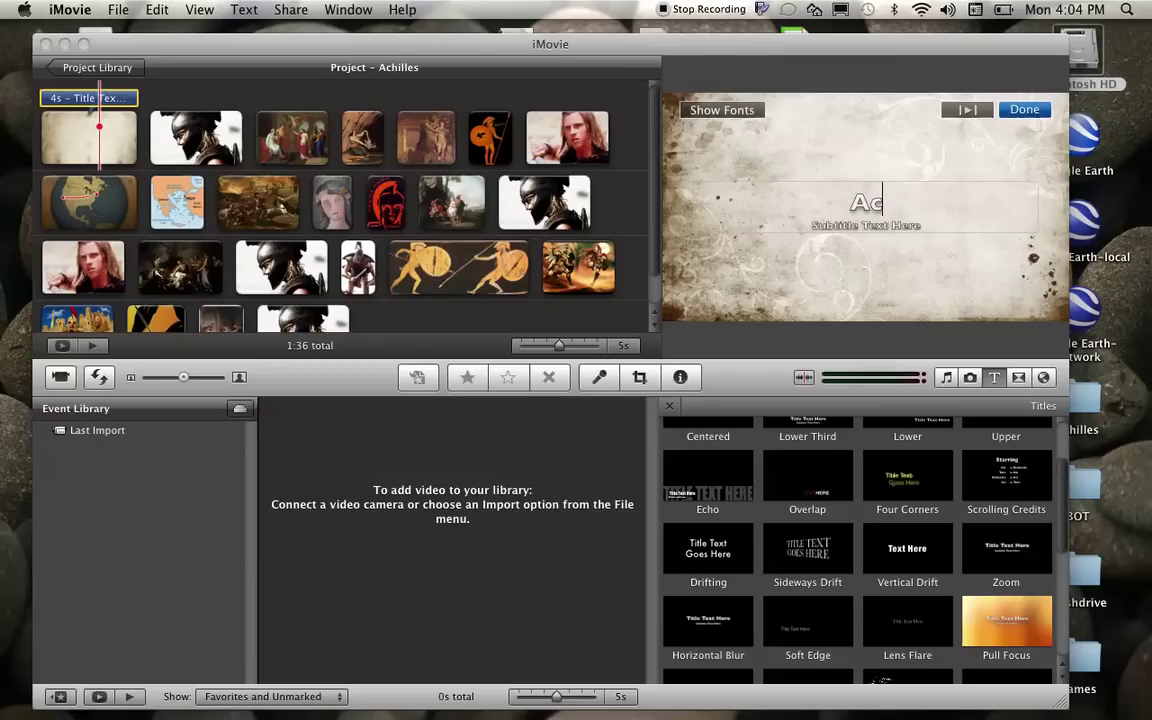
{"action": "type", "text": "hilles"}
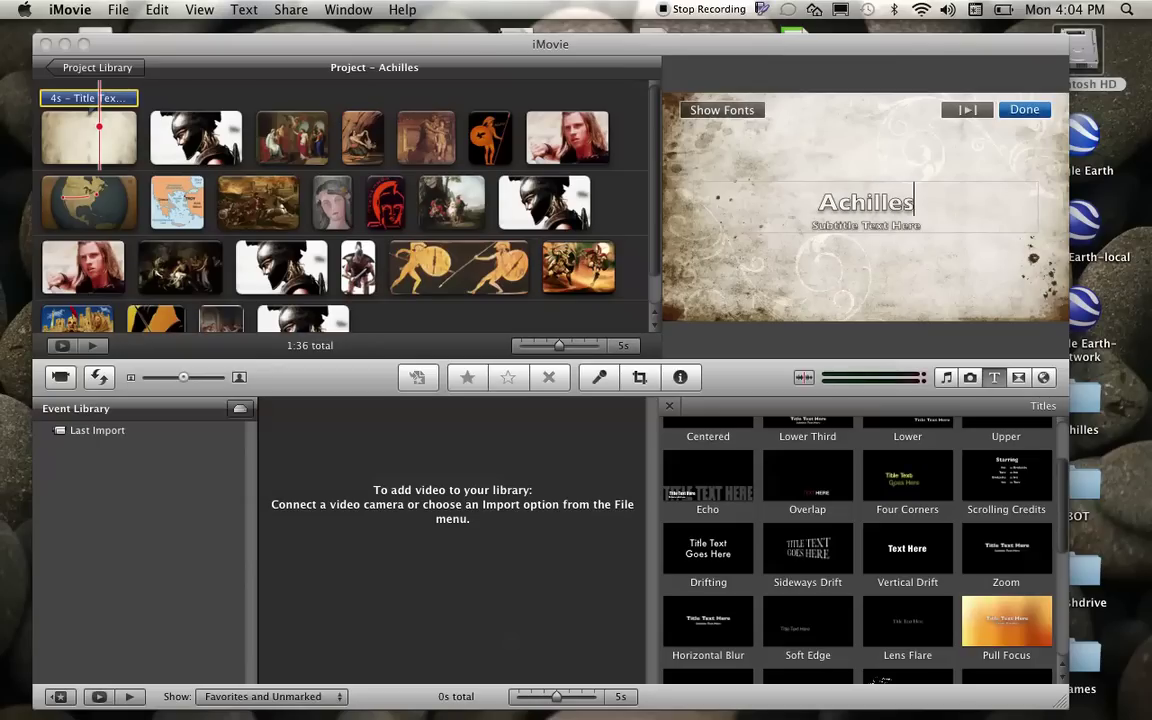
- Replace the subtitle placeholder with 'The Greatest Greek Warrior'
{"action": "left_click", "coordinate": [920, 227]}
{"action": "key", "text": "BackSpace"}
{"action": "key", "text": "BackSpace"}
{"action": "key", "text": "BackSpace"}
{"action": "key", "text": "BackSpace"}
{"action": "key", "text": "BackSpace"}
{"action": "key", "text": "BackSpace"}
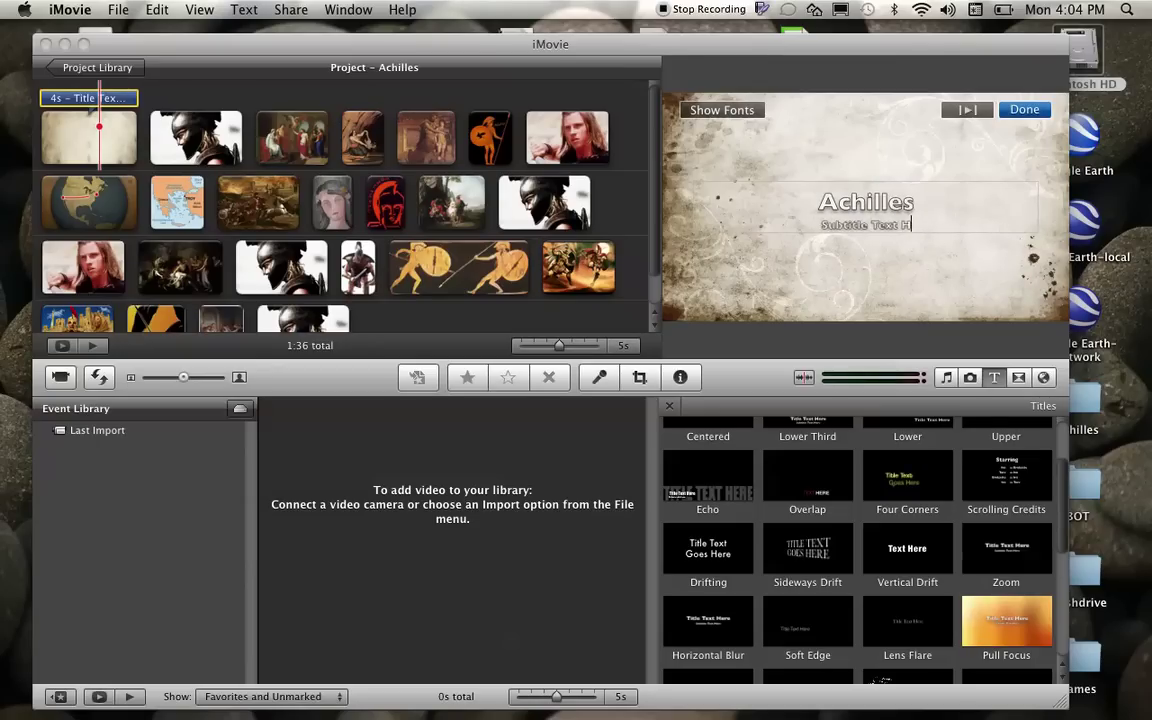
{"action": "key", "text": "BackSpace"}
{"action": "key", "text": "BackSpace"}
{"action": "key", "text": "BackSpace"}
{"action": "key", "text": "BackSpace"}
{"action": "key", "text": "BackSpace"}
{"action": "key", "text": "BackSpace"}
{"action": "key", "text": "BackSpace"}
{"action": "key", "text": "BackSpace"}
{"action": "key", "text": "BackSpace"}
{"action": "key", "text": "BackSpace"}
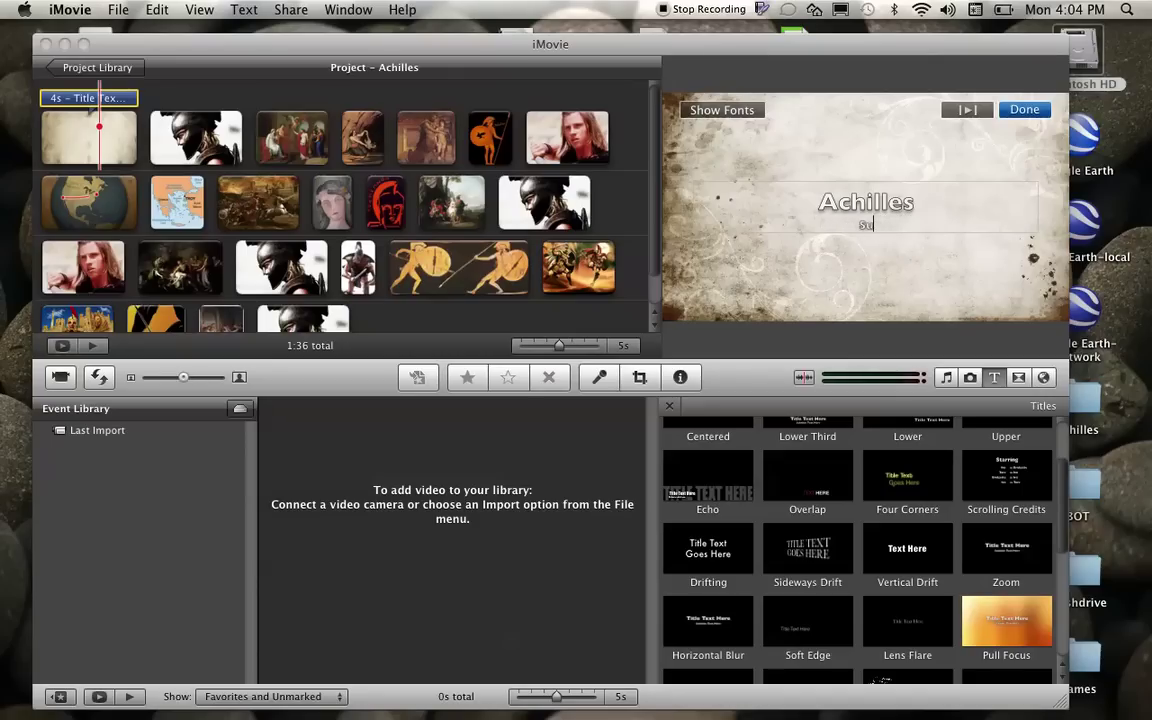
{"action": "key", "text": "BackSpace"}
{"action": "type", "text": "The Greatest "}
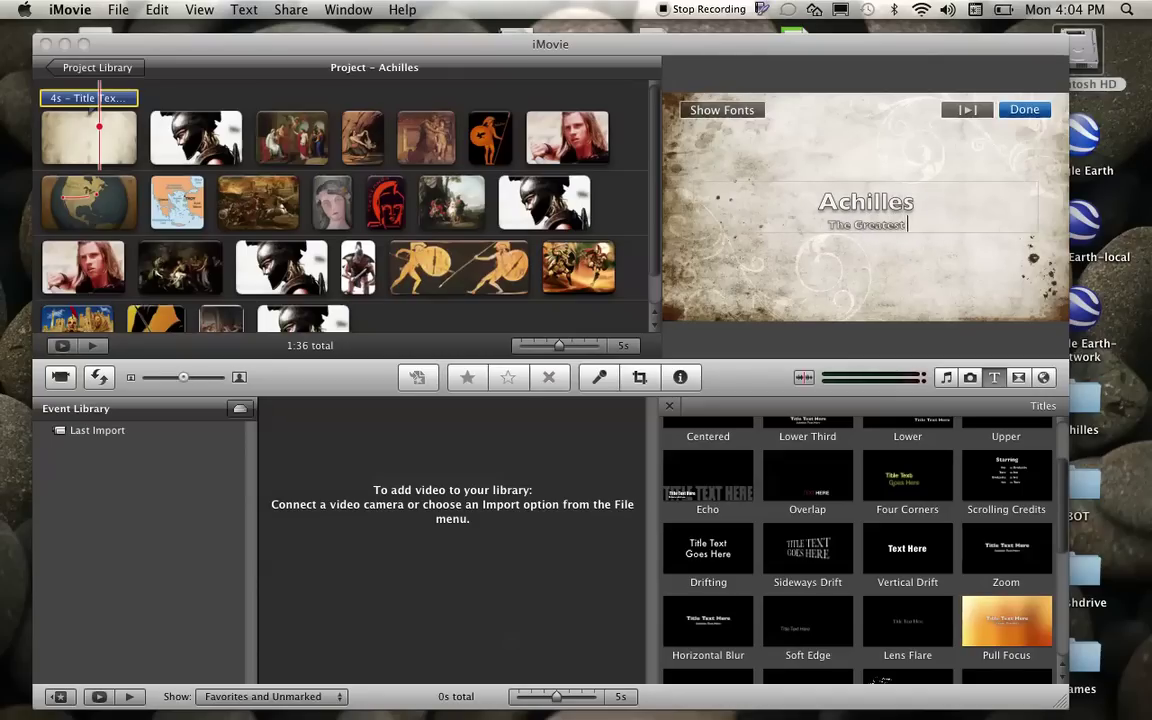
{"action": "type", "text": "Greek Warrior"}
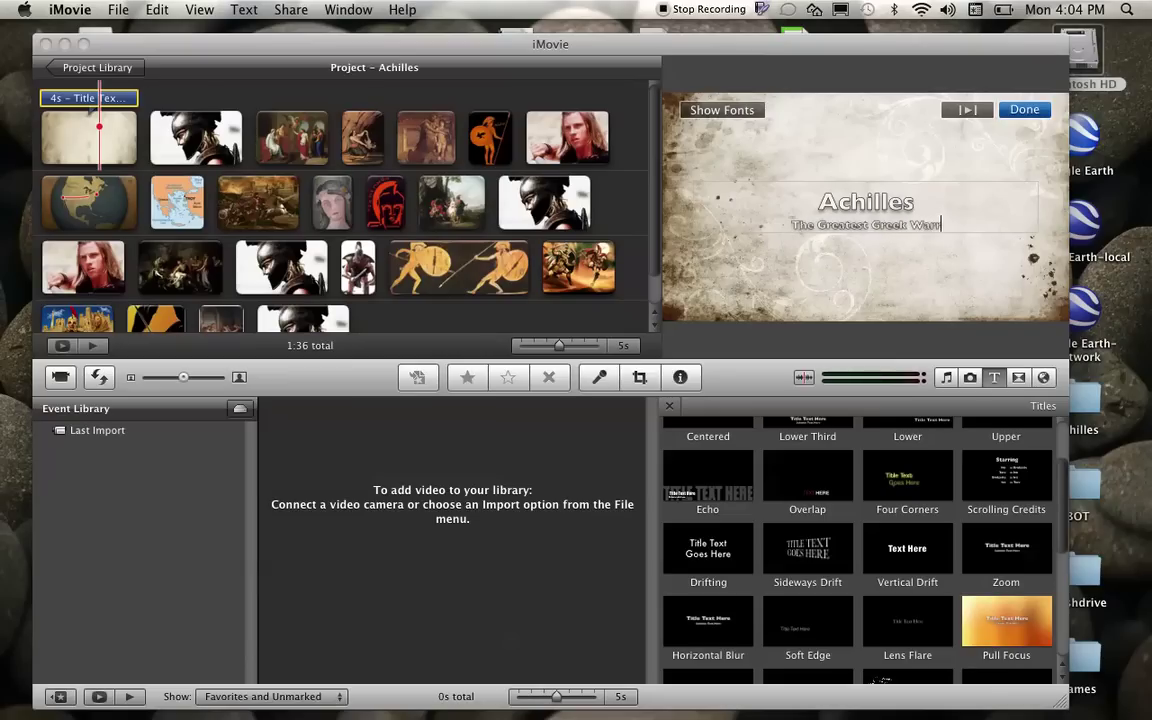
{"action": "left_click", "coordinate": [942, 354]}
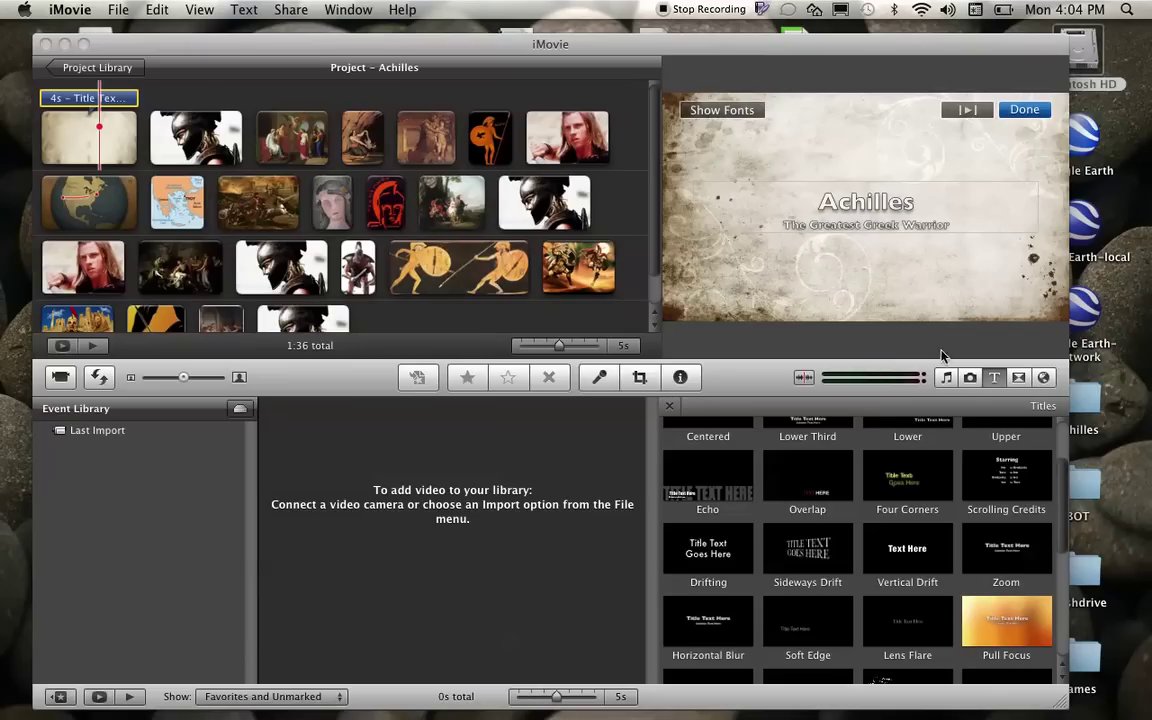
- Apply the title edits so the 4-second opening clip reads Achilles
{"action": "left_click", "coordinate": [876, 291]}
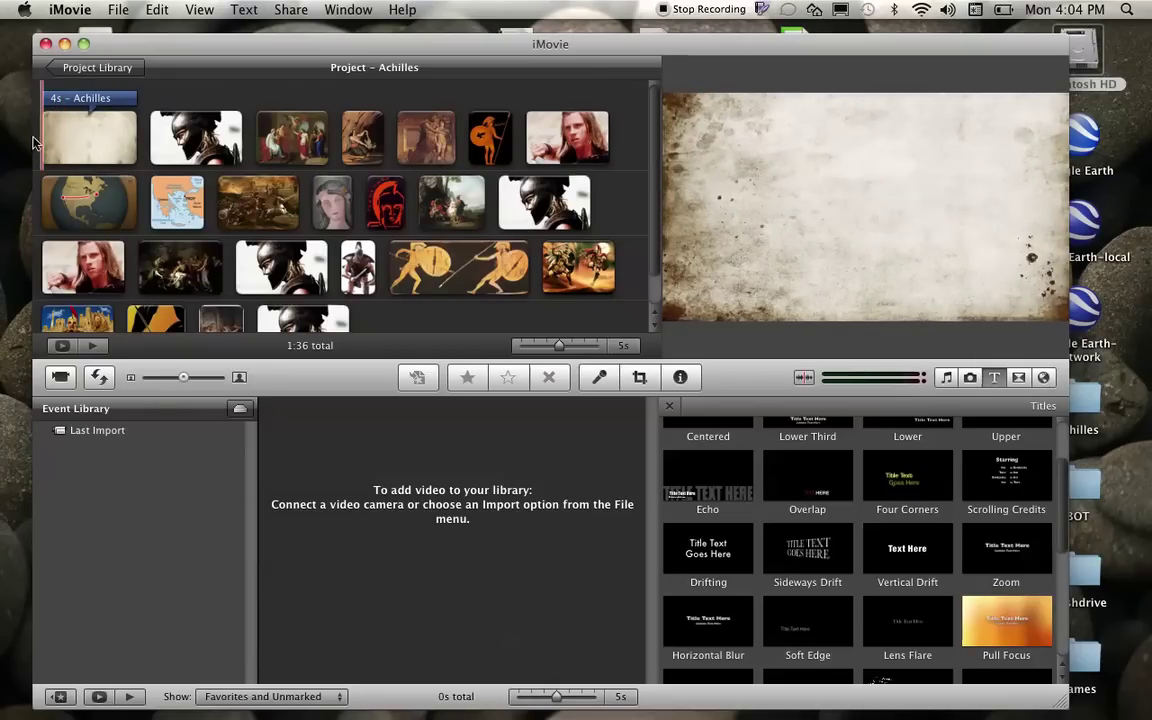
{"action": "mouse_move", "coordinate": [45, 140]}
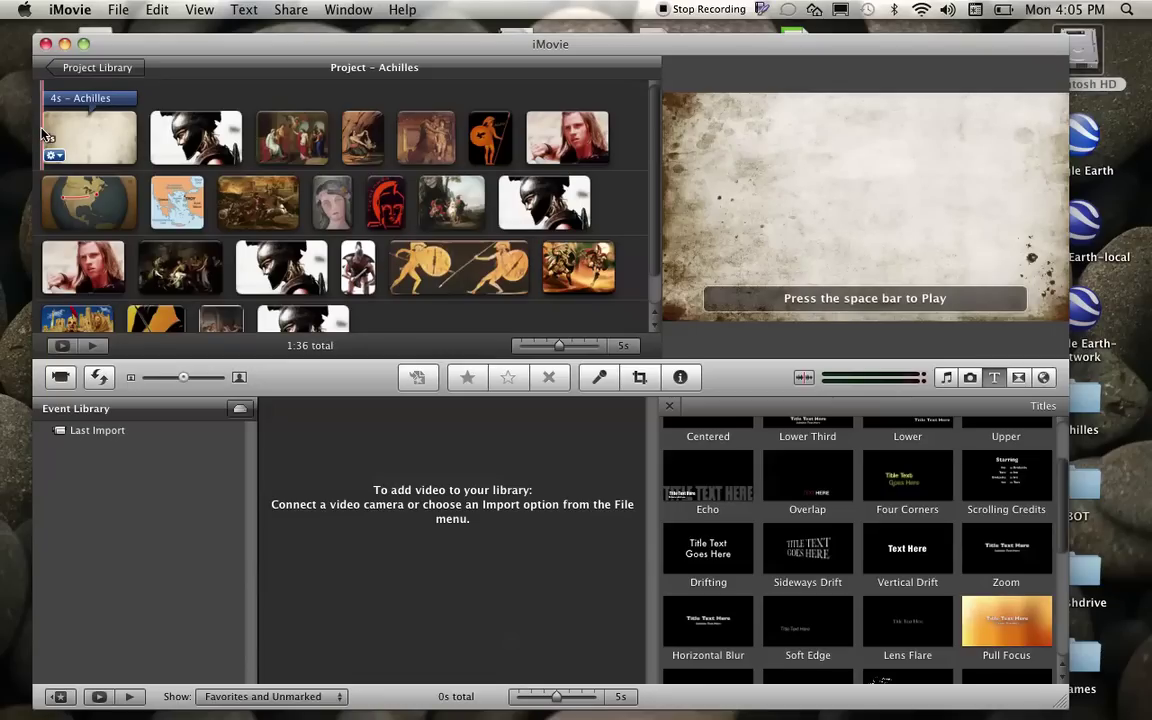
{"action": "key", "text": "space"}
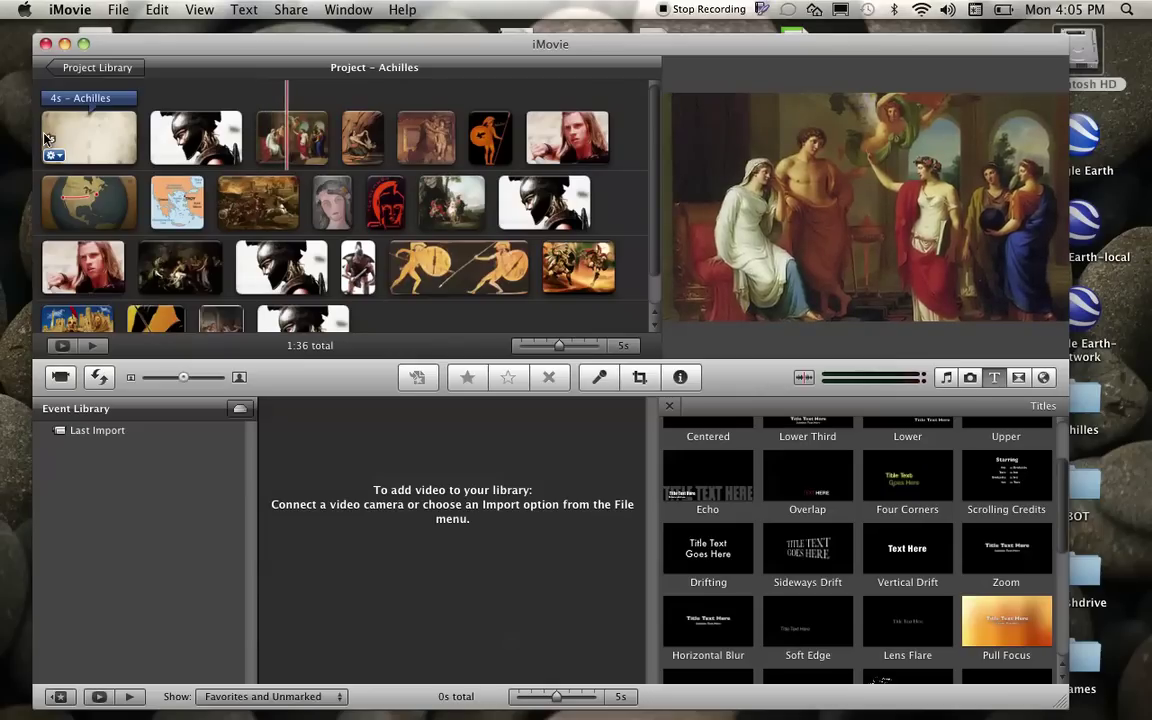
{"action": "left_click", "coordinate": [44, 138]}
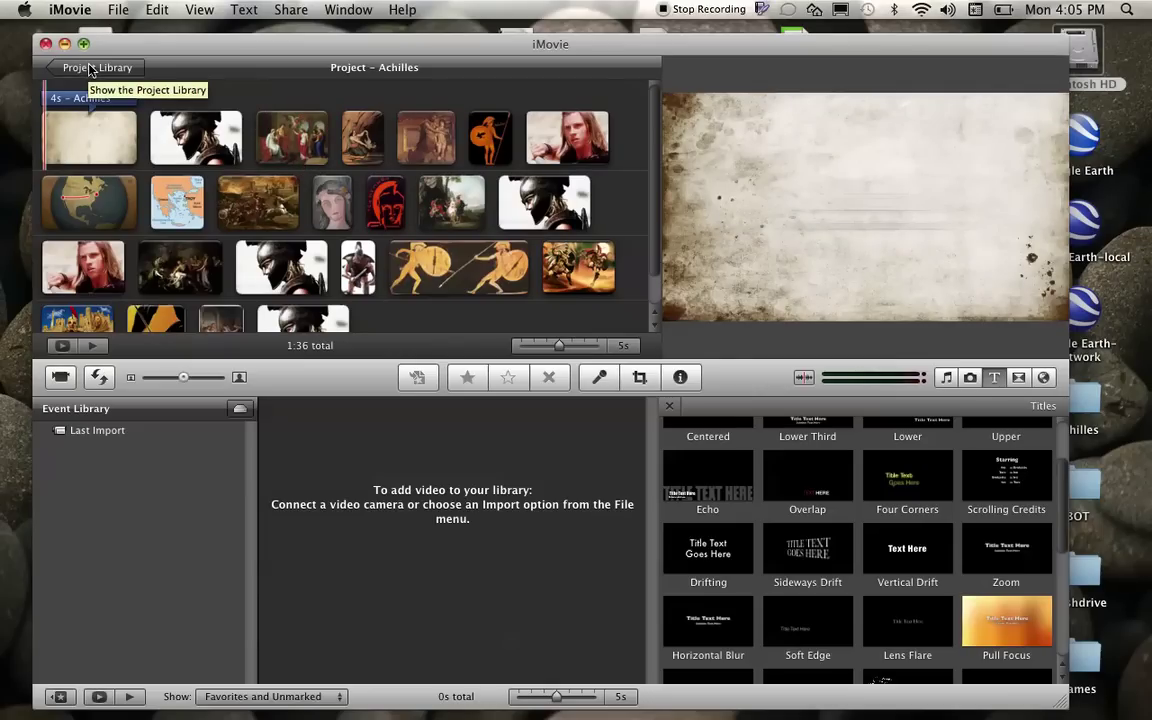
- Open the Pittsburgh project and play its Photo Album 'Pittsburgh' opening title
{"action": "left_click", "coordinate": [90, 68]}
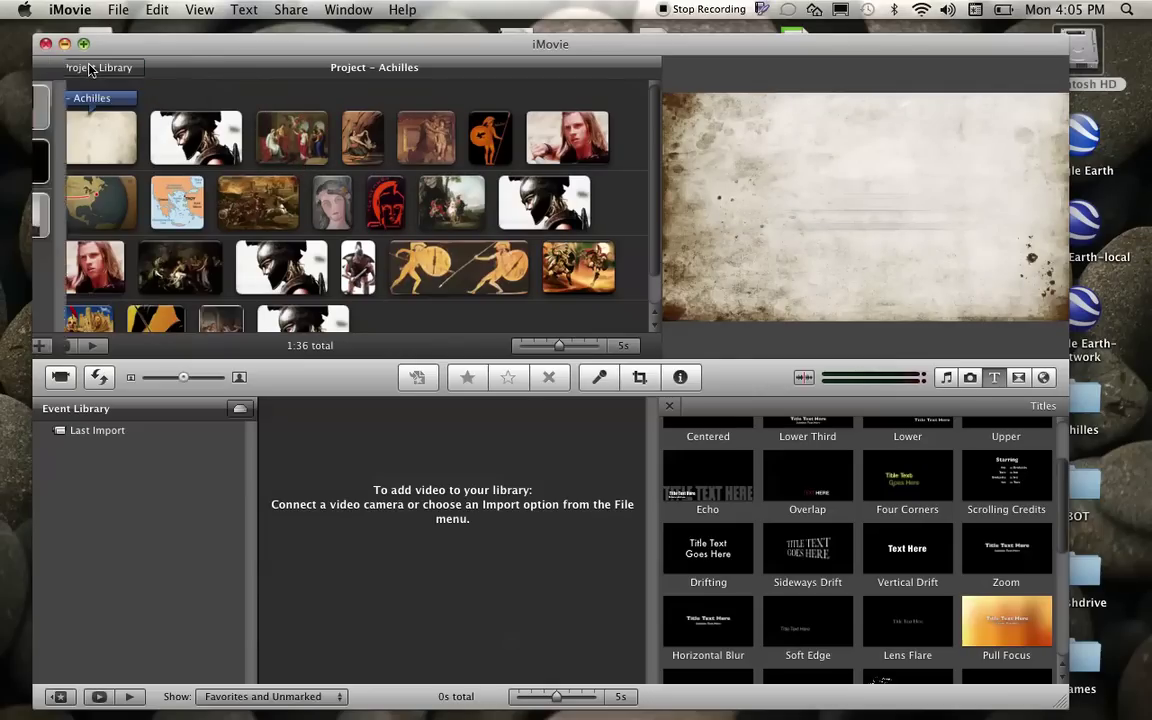
{"action": "left_click", "coordinate": [86, 218]}
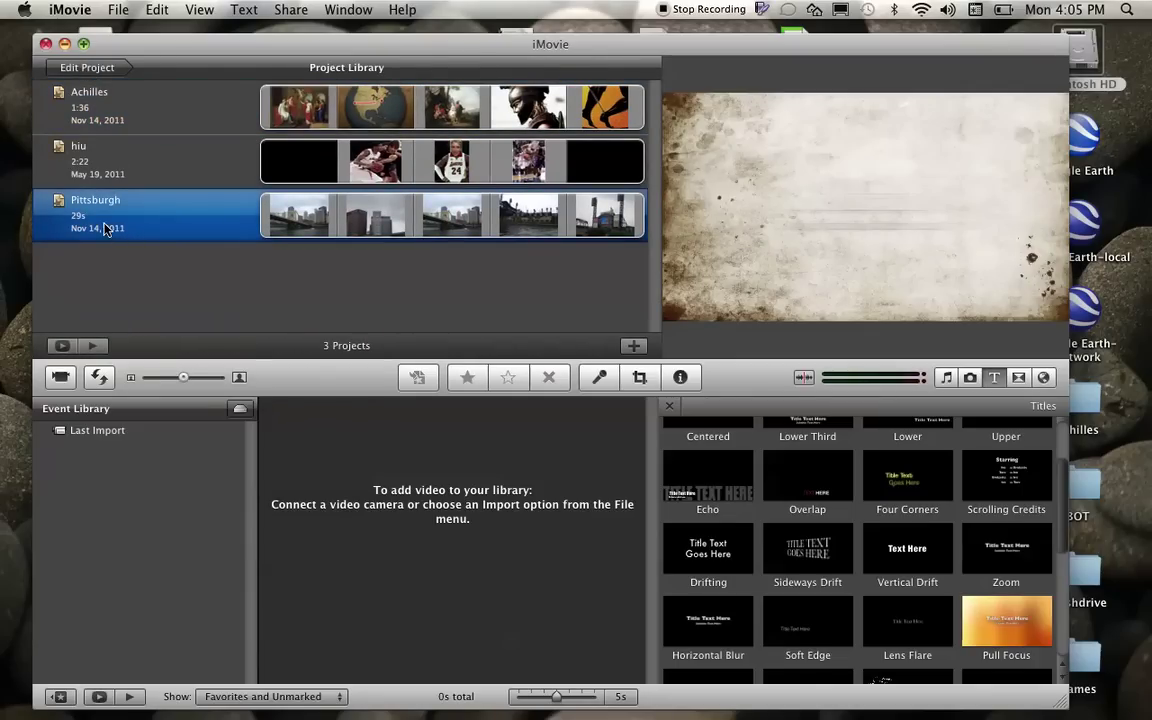
{"action": "double_click", "coordinate": [104, 229]}
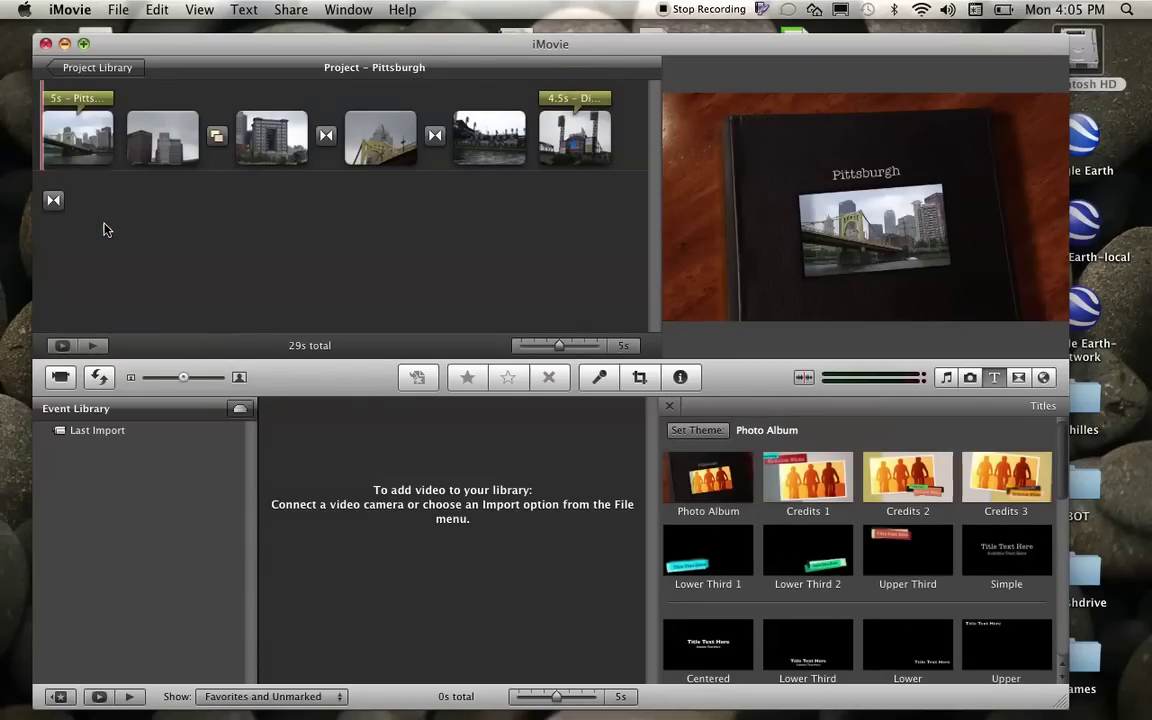
{"action": "key", "text": "space"}
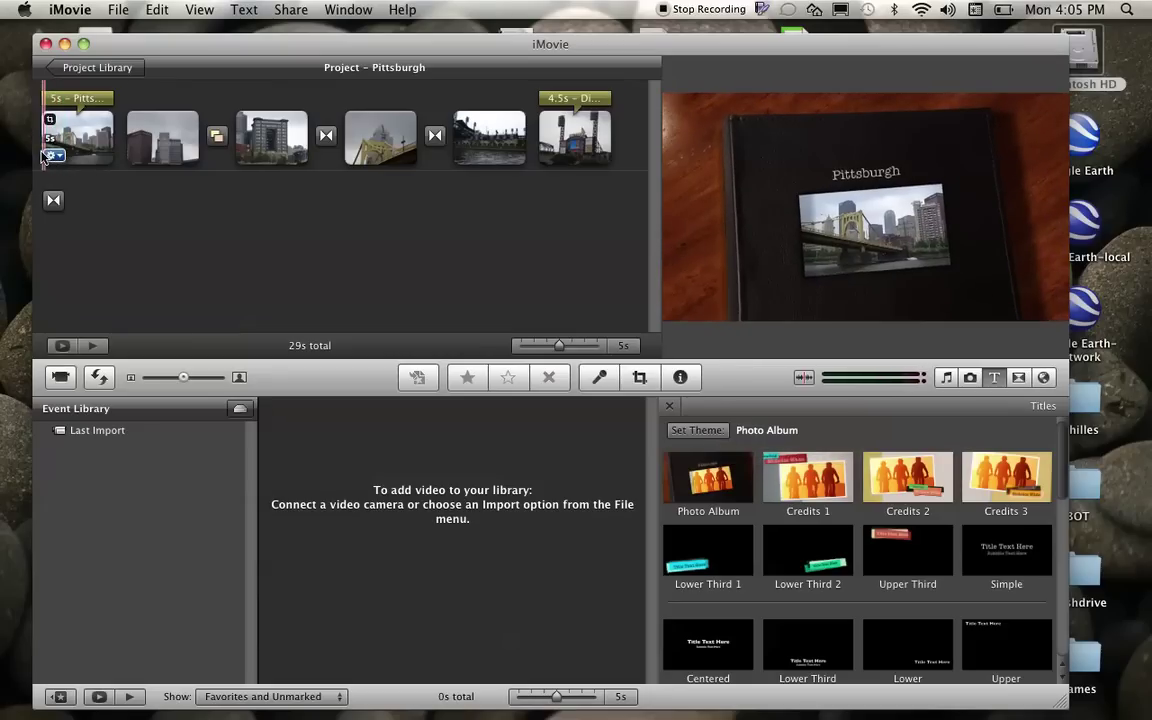
{"action": "key", "text": "space"}
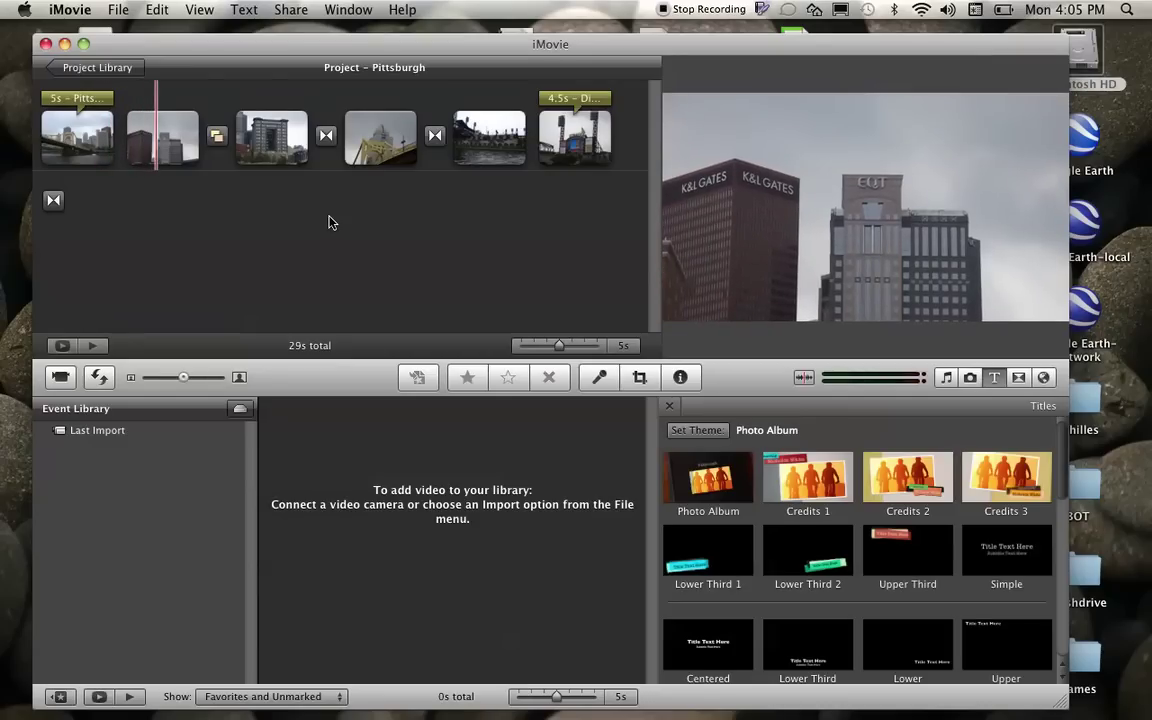
- Switch the Pittsburgh project's theme to Comic Book and preview the restyled opening
{"action": "left_click", "coordinate": [695, 431]}
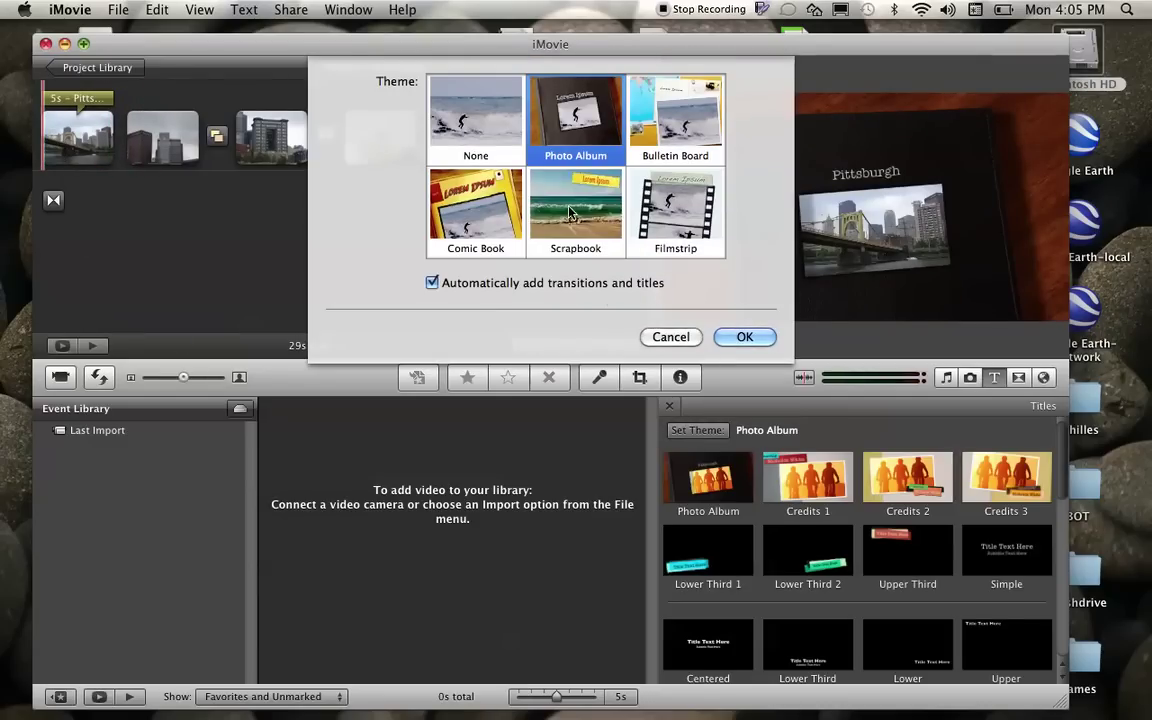
{"action": "left_click", "coordinate": [499, 210]}
{"action": "left_click", "coordinate": [742, 337]}
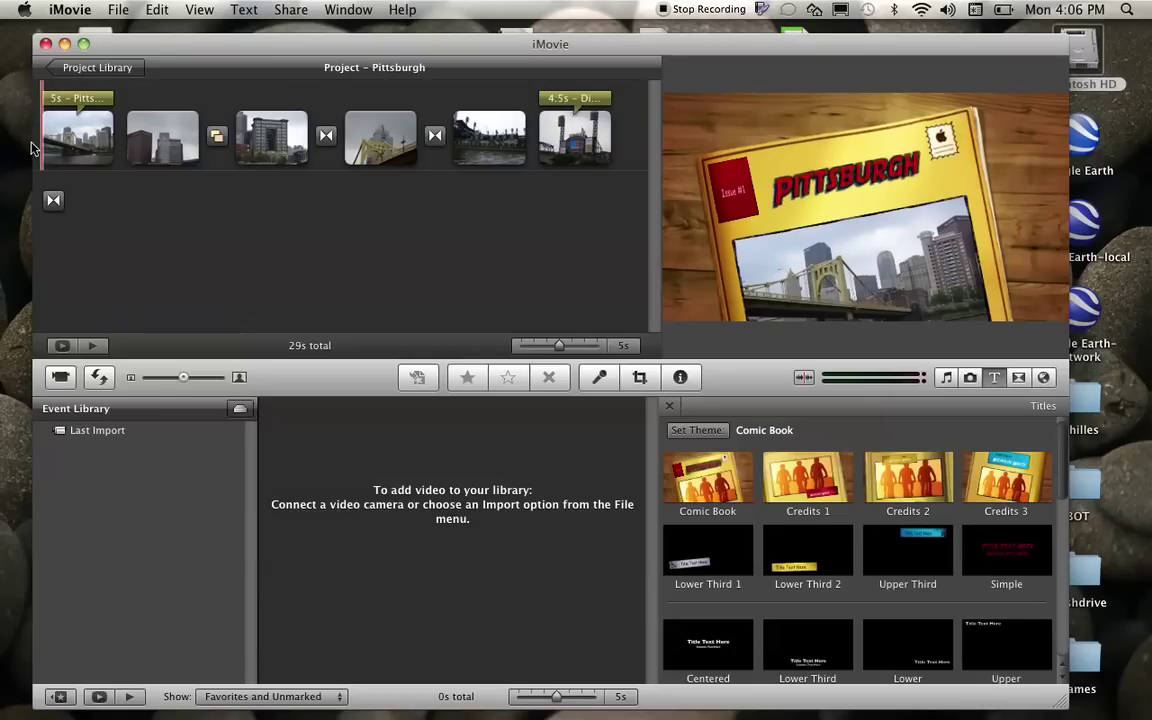
{"action": "key", "text": "space"}
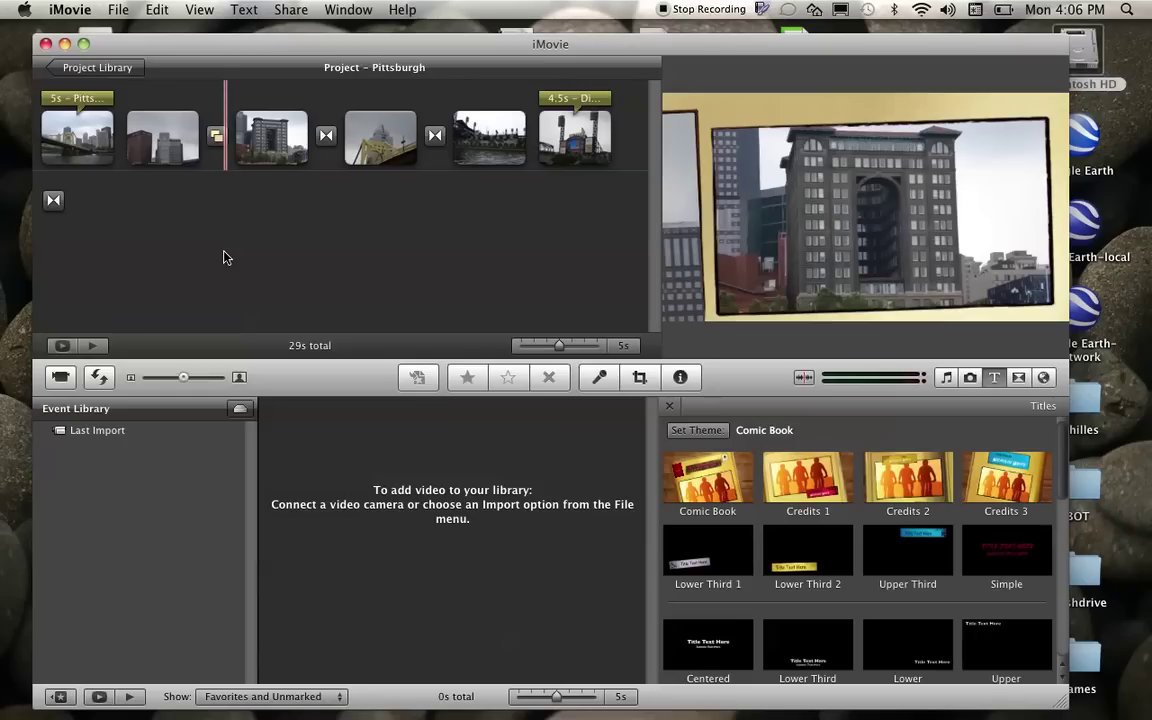
- Set the theme to None, removing transitions and extending clip ends
{"action": "left_click", "coordinate": [697, 431]}
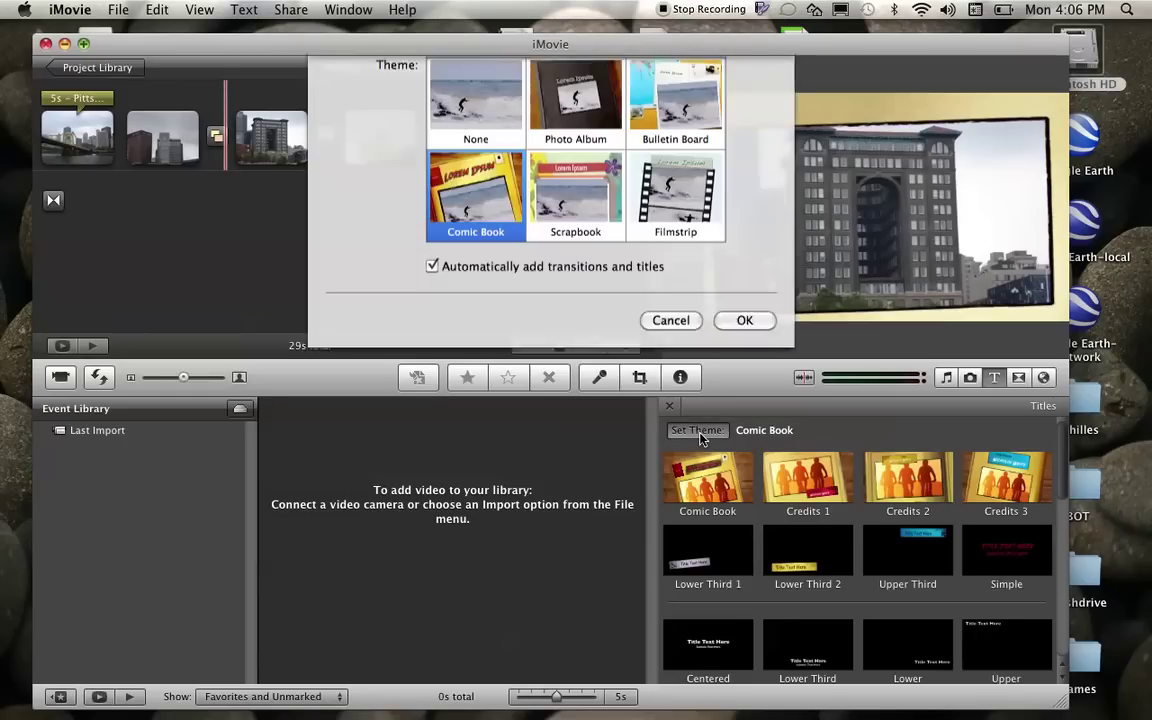
{"action": "left_click", "coordinate": [478, 143]}
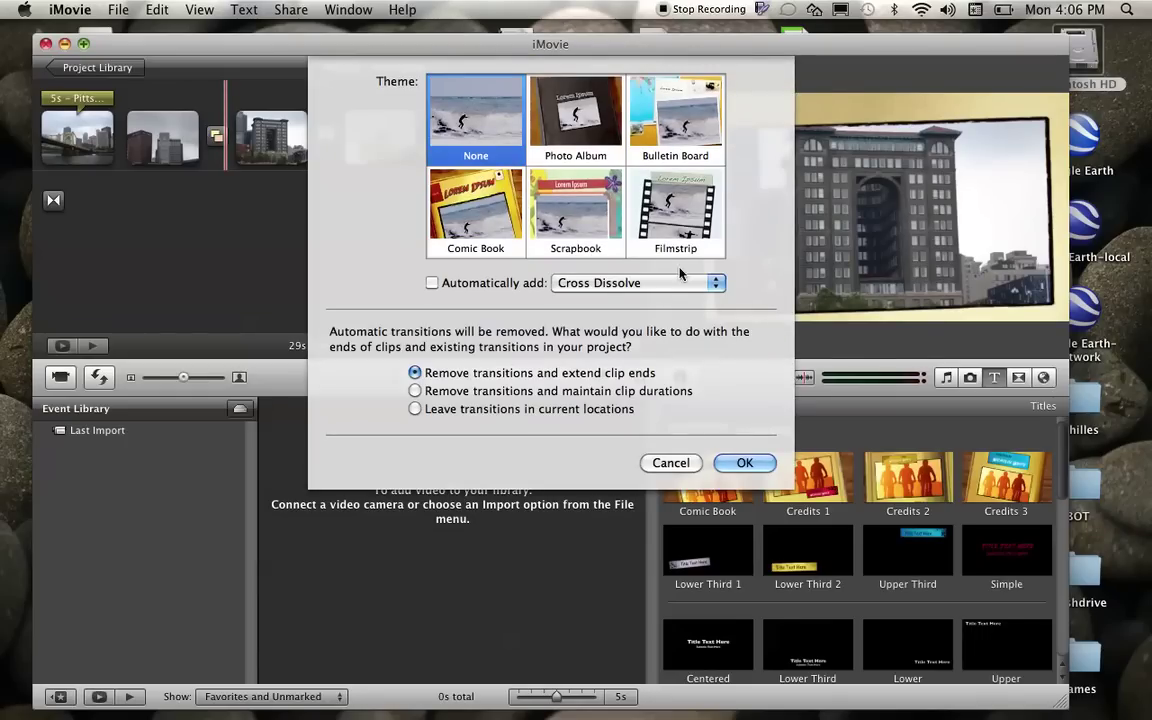
{"action": "left_click", "coordinate": [740, 464]}
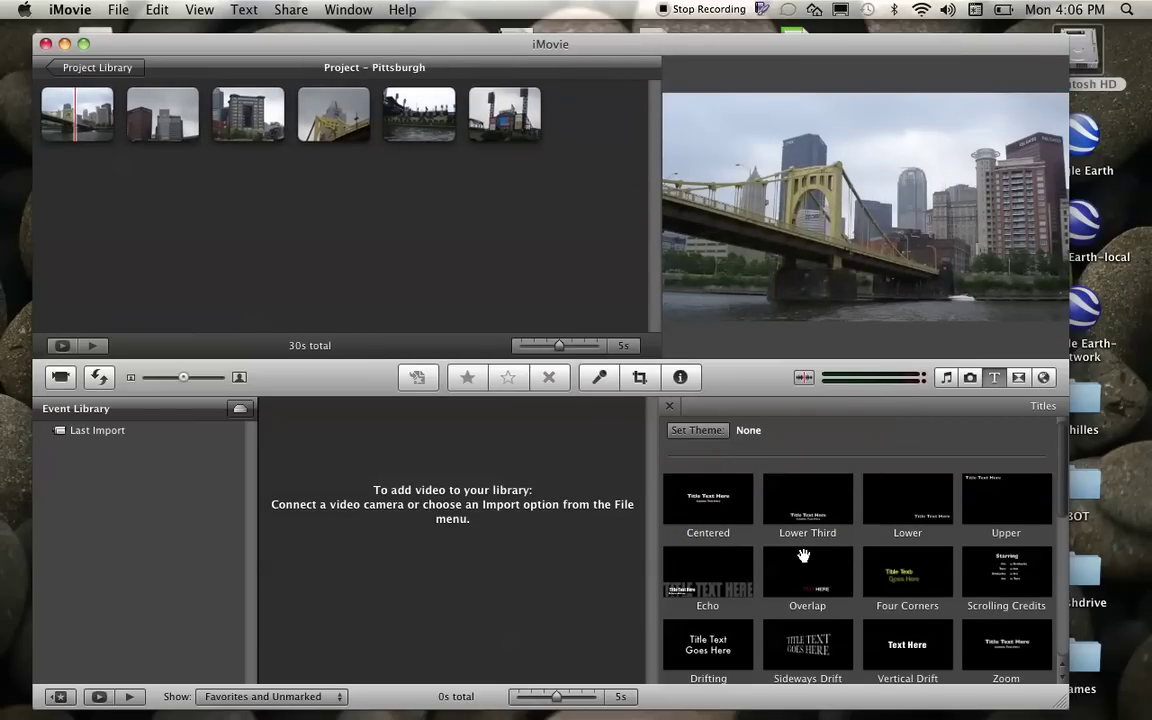
{"action": "scroll", "coordinate": [805, 558], "scroll_direction": "down", "scroll_amount": 5}
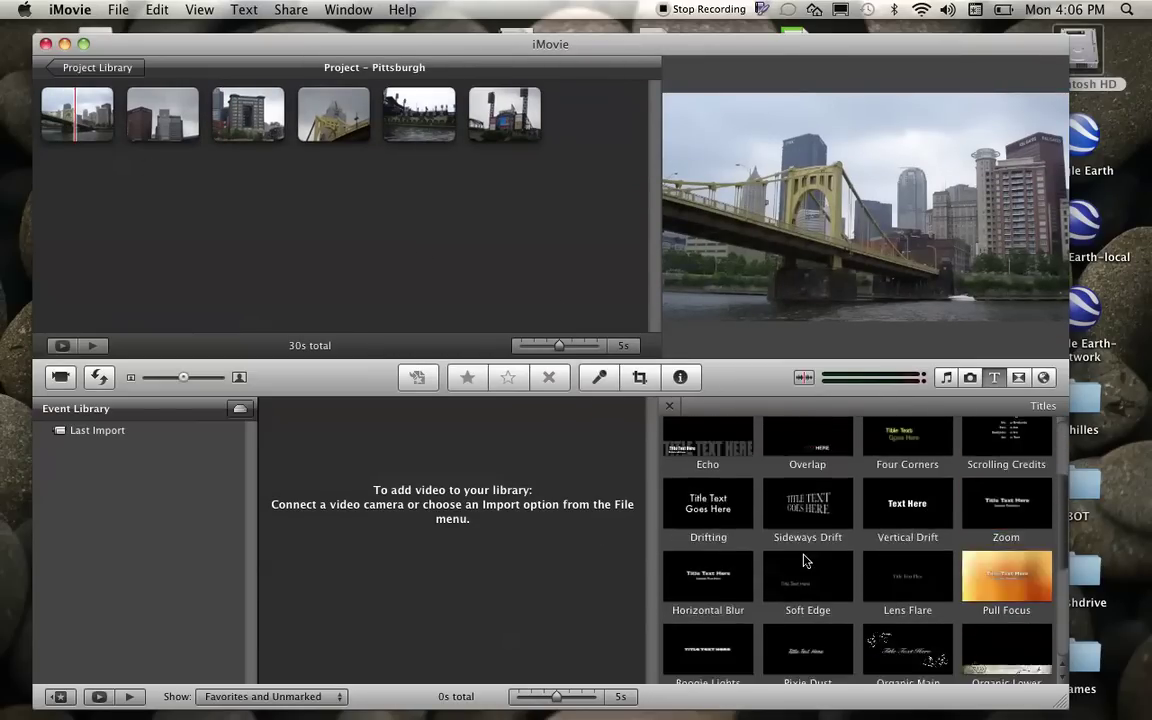
{"action": "scroll", "coordinate": [805, 560], "scroll_direction": "up", "scroll_amount": 2}
{"action": "scroll", "coordinate": [805, 560], "scroll_direction": "down", "scroll_amount": 3}
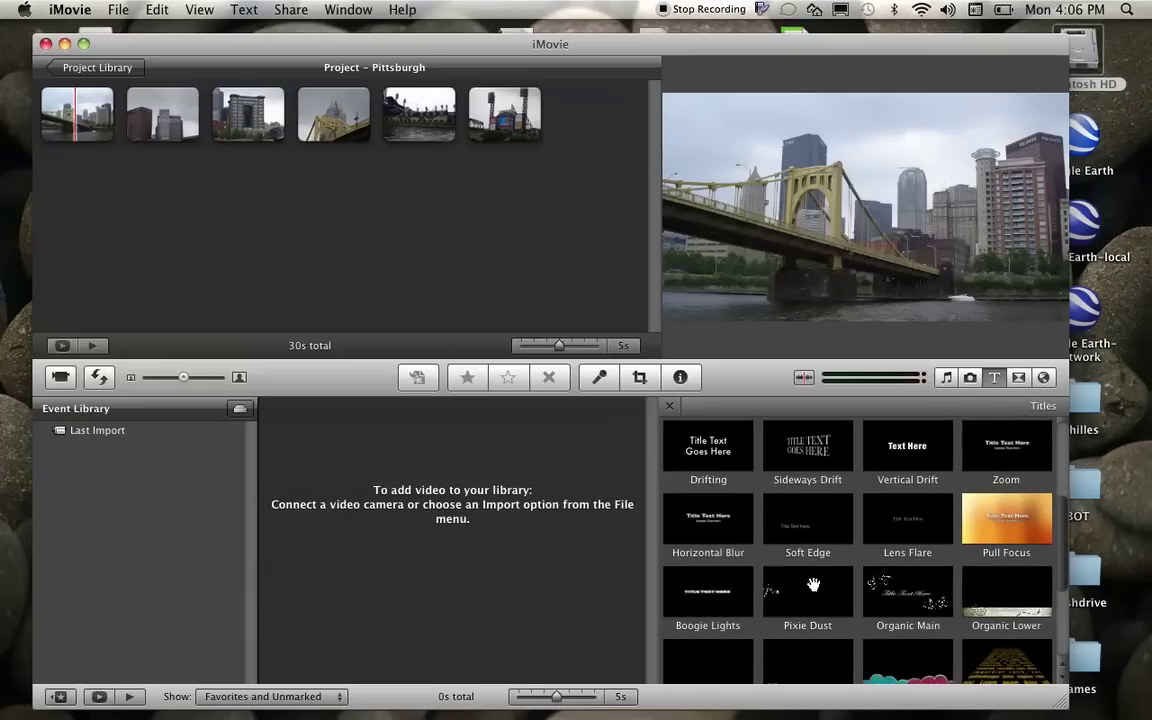
- Add a Pixie Dust title reading Achilles on the Industrial background and play it
{"action": "left_click_drag", "start_coordinate": [818, 588], "coordinate": [37, 118]}
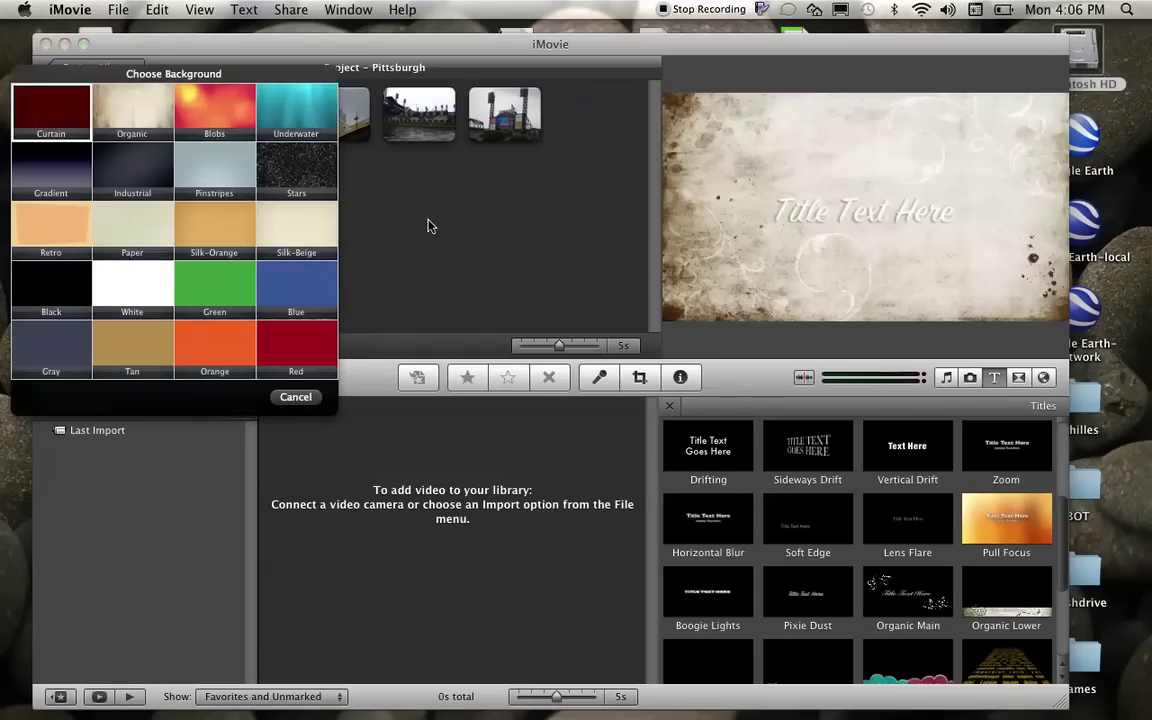
{"action": "left_click", "coordinate": [139, 168]}
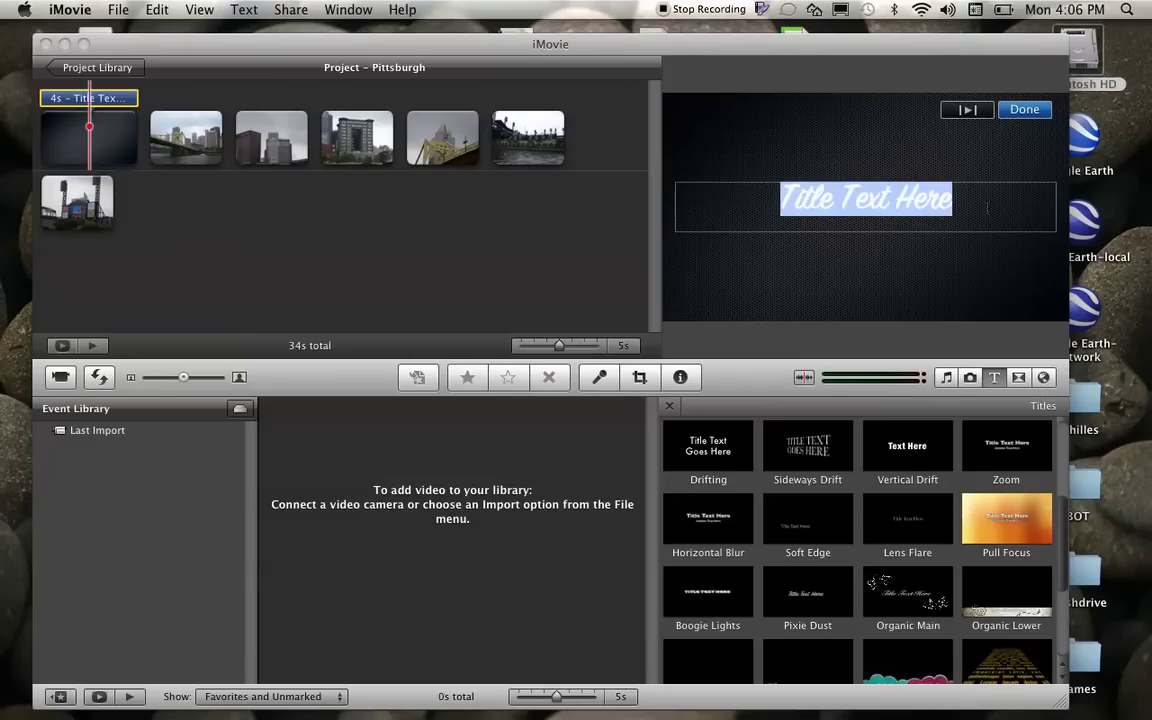
{"action": "type", "text": "Achilles"}
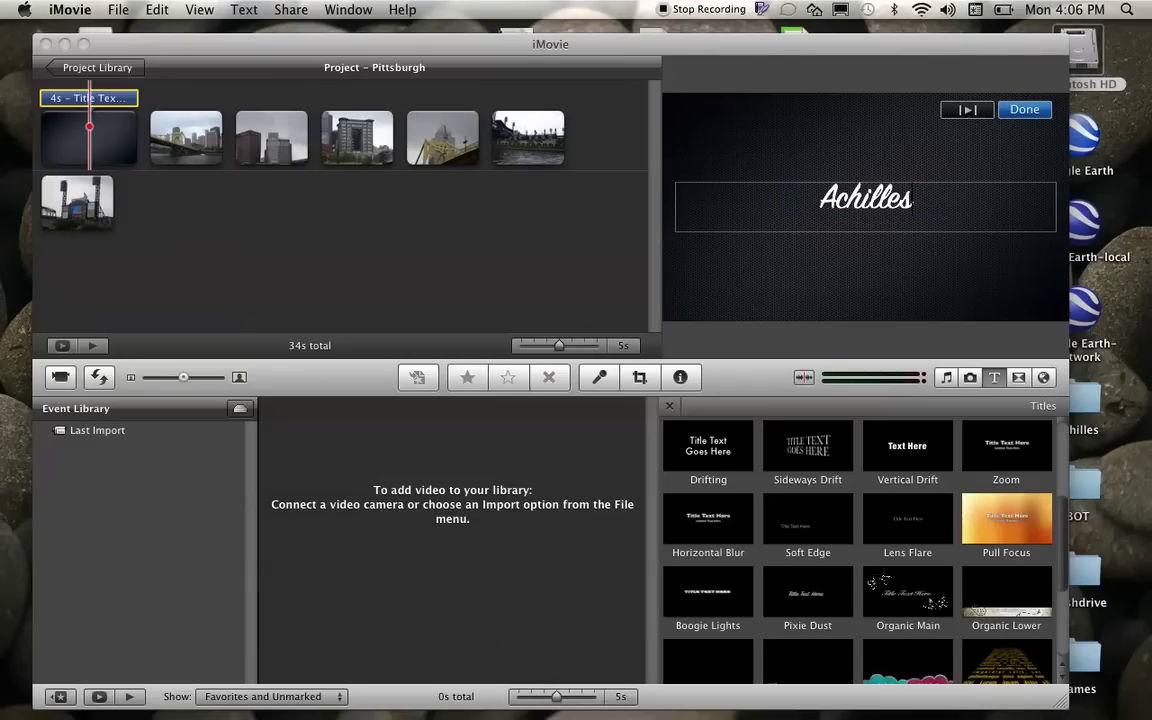
{"action": "left_click", "coordinate": [908, 279]}
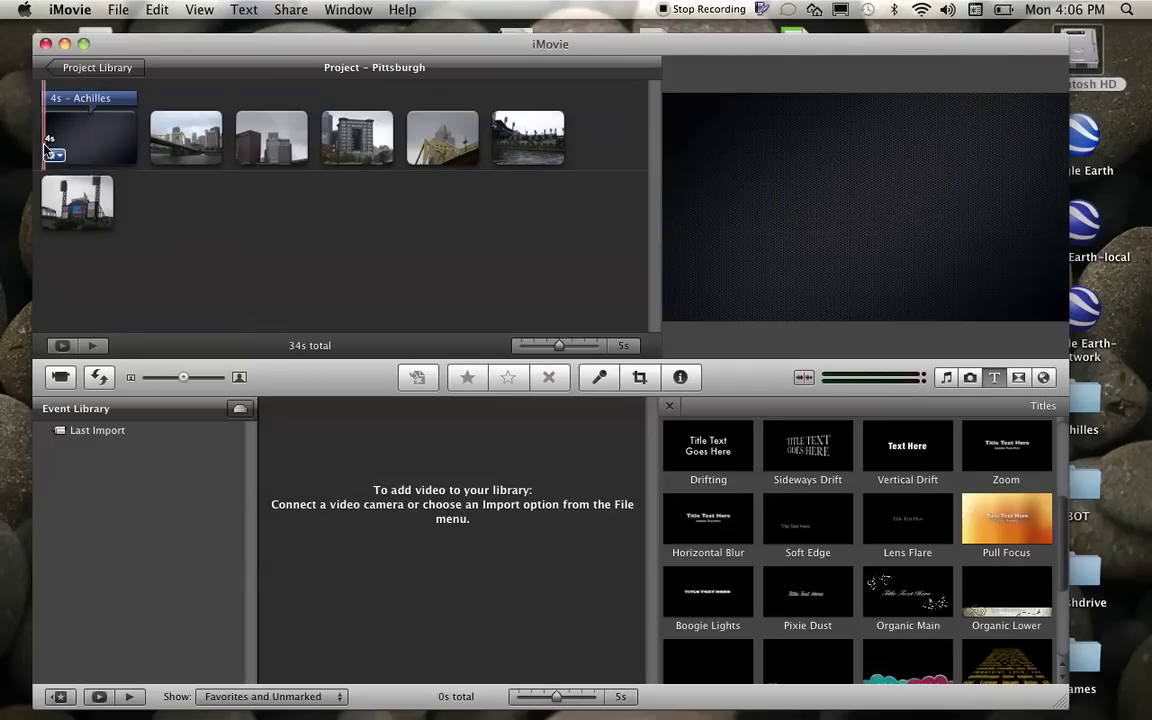
{"action": "key", "text": "space"}
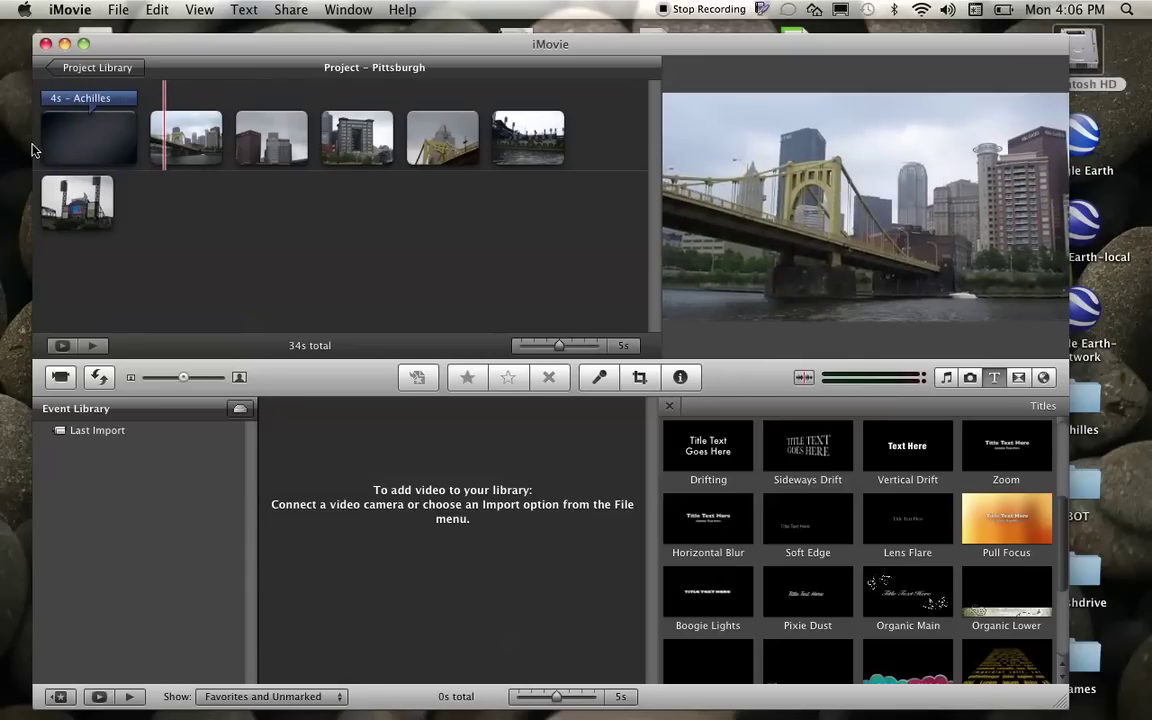
- Replace 'Achilles' with 'Pittsburgh' in the opening Pixie Dust title and play it back
{"action": "left_click", "coordinate": [95, 103]}
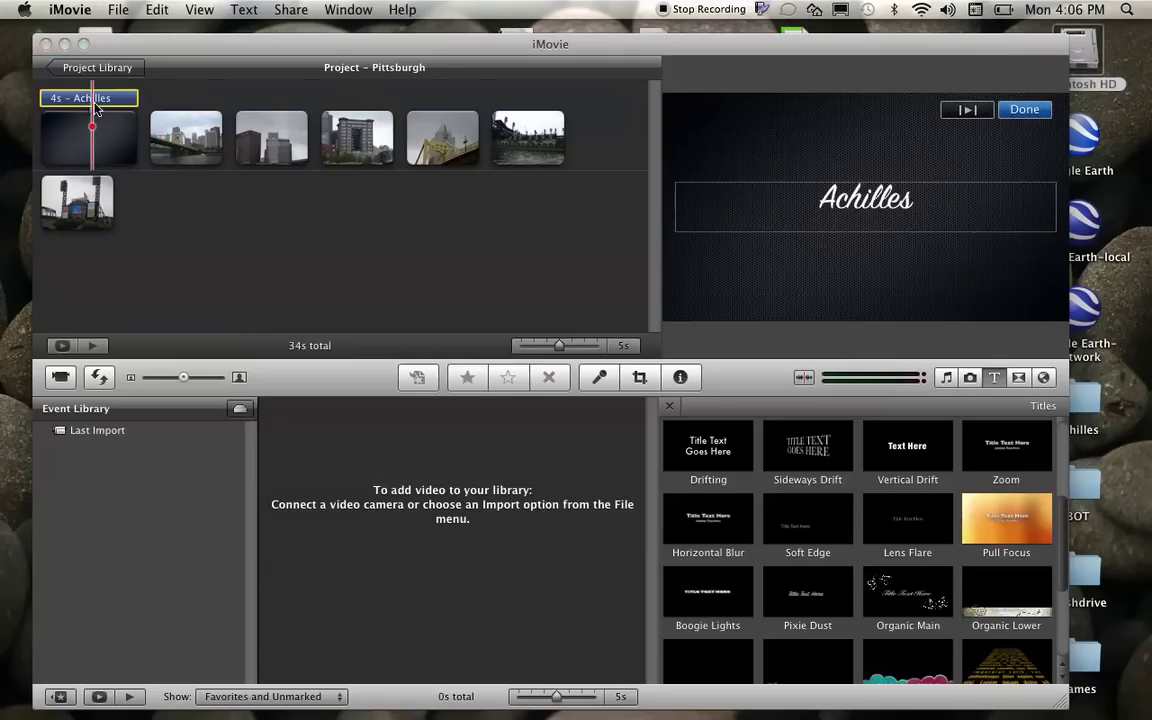
{"action": "left_click_drag", "start_coordinate": [799, 212], "coordinate": [919, 205]}
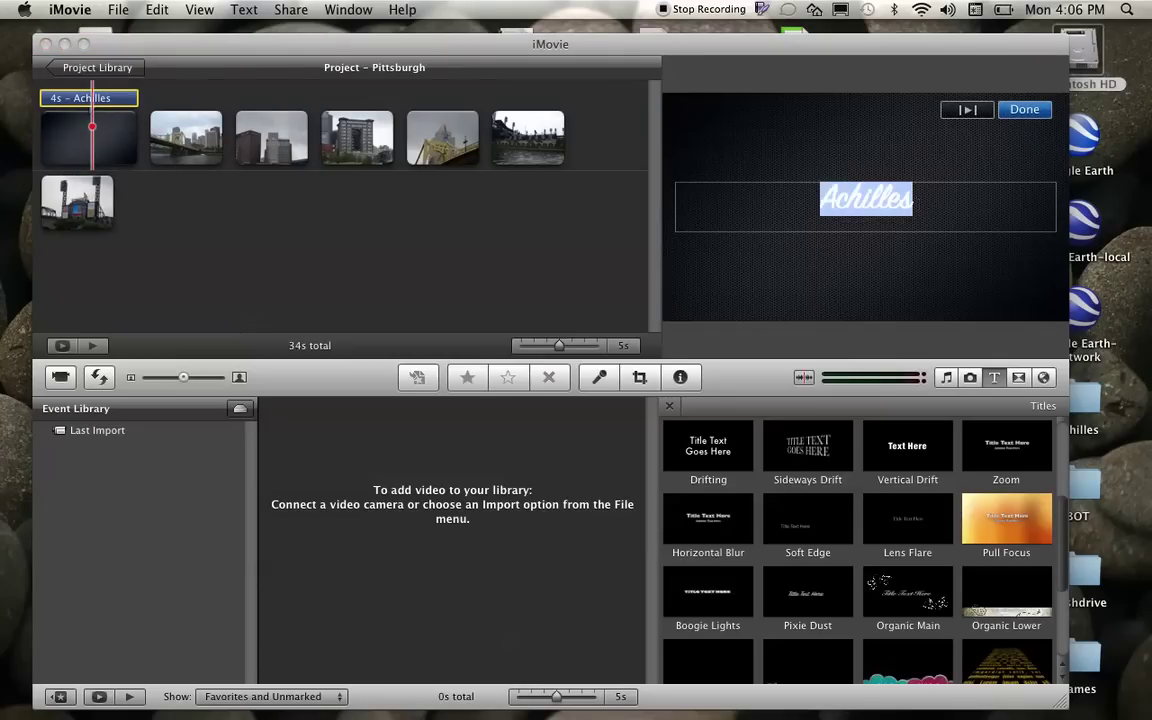
{"action": "type", "text": "Pittsburgh"}
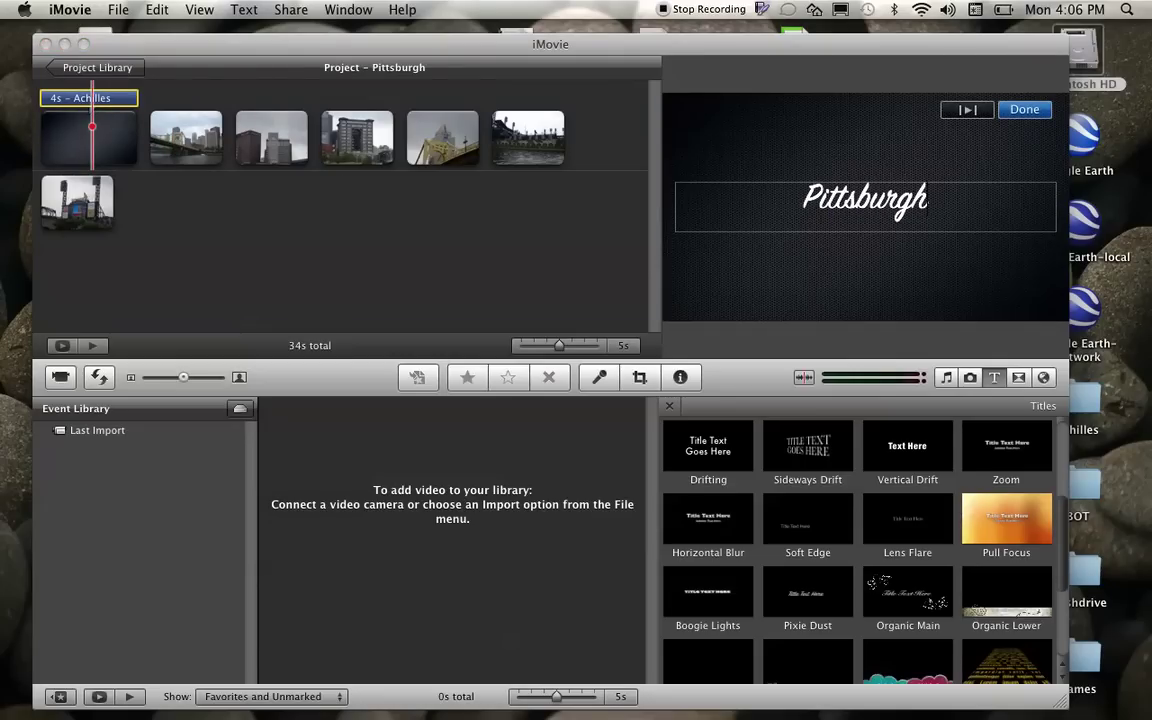
{"action": "left_click", "coordinate": [830, 296]}
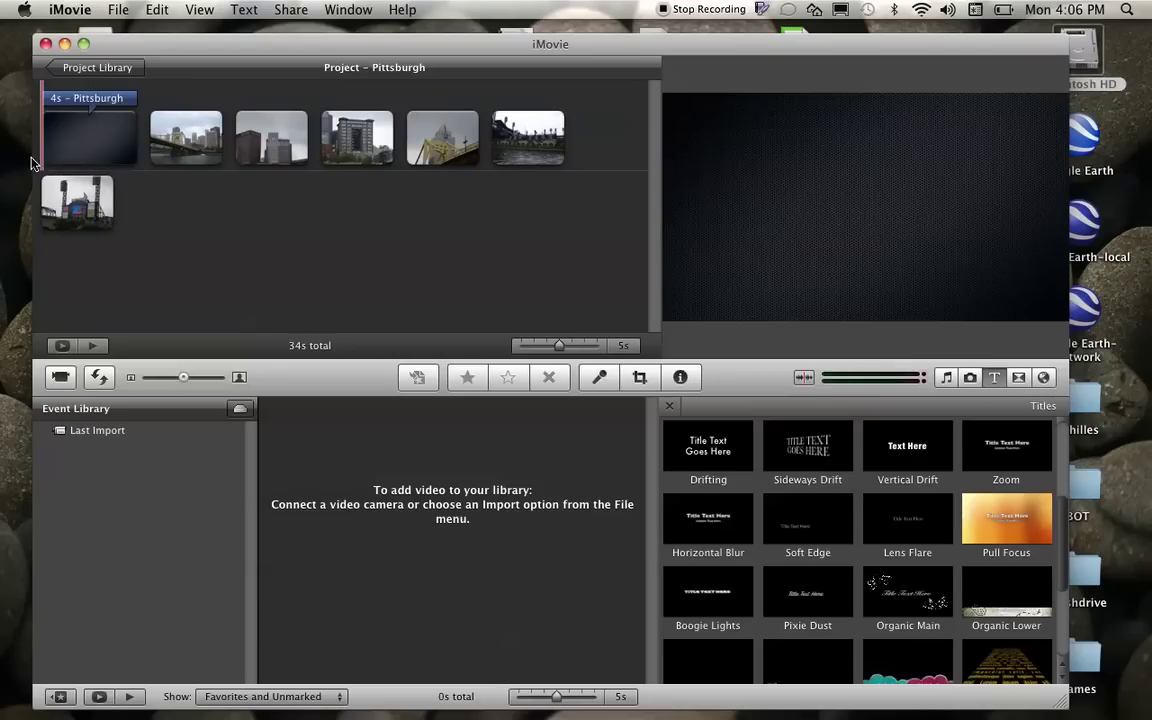
{"action": "key", "text": "space"}
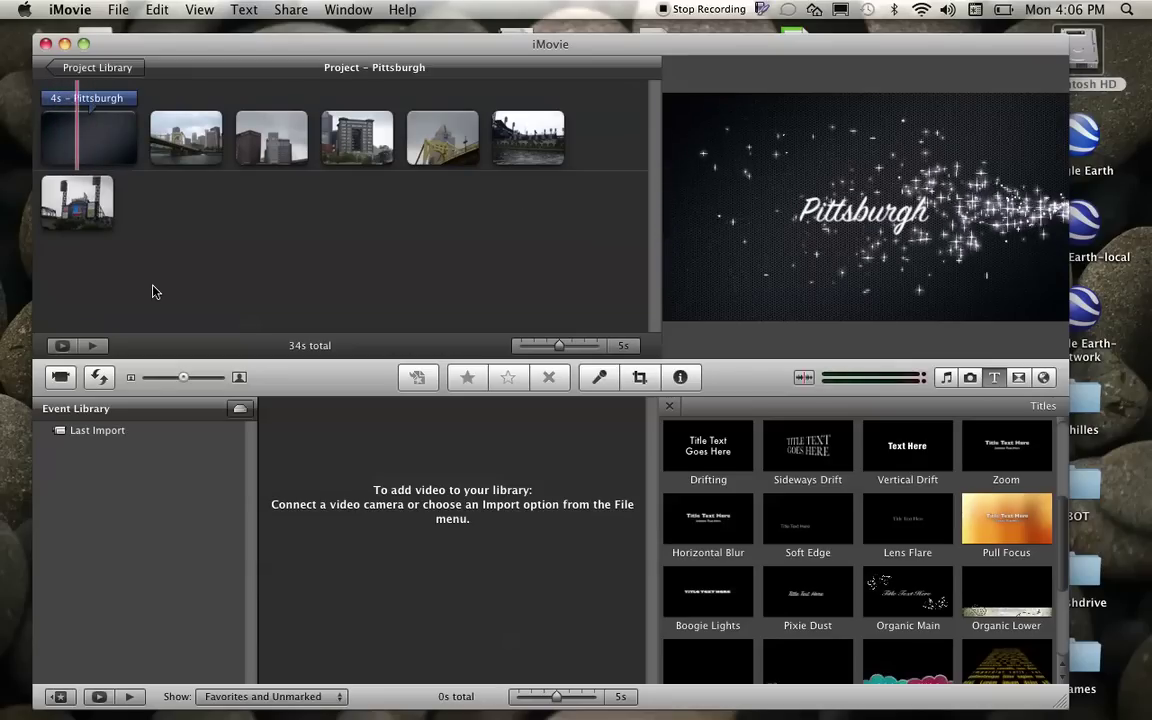